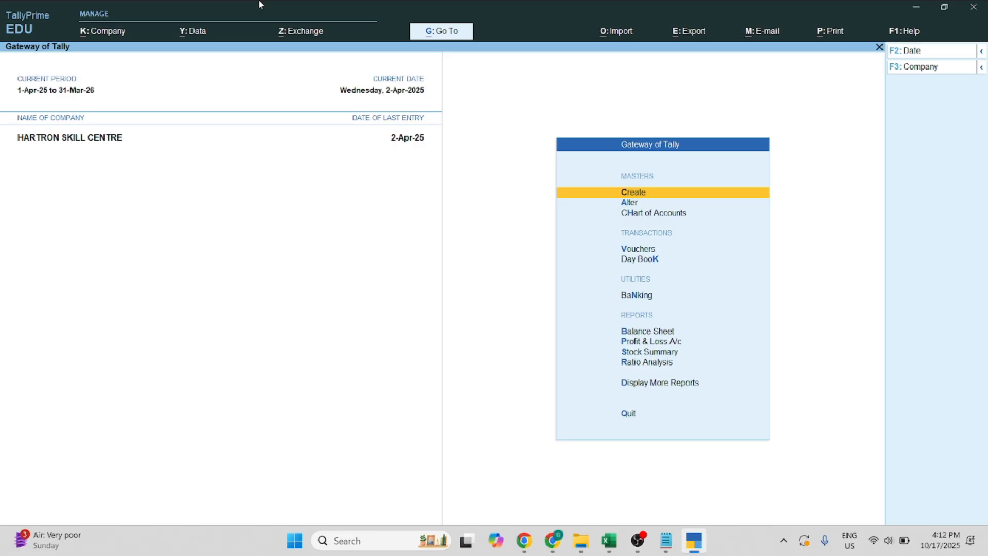
Switch to Notepad and review the first journal entry, the furniture purchase from Khanna Furniture House, with its solution
key(alt)
key(alt+Tab)
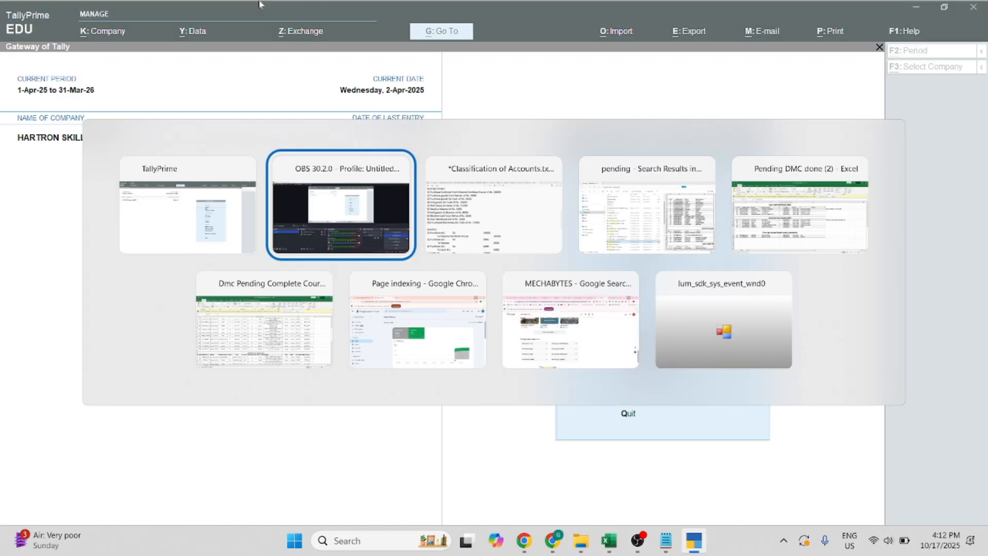
key(alt+Tab)
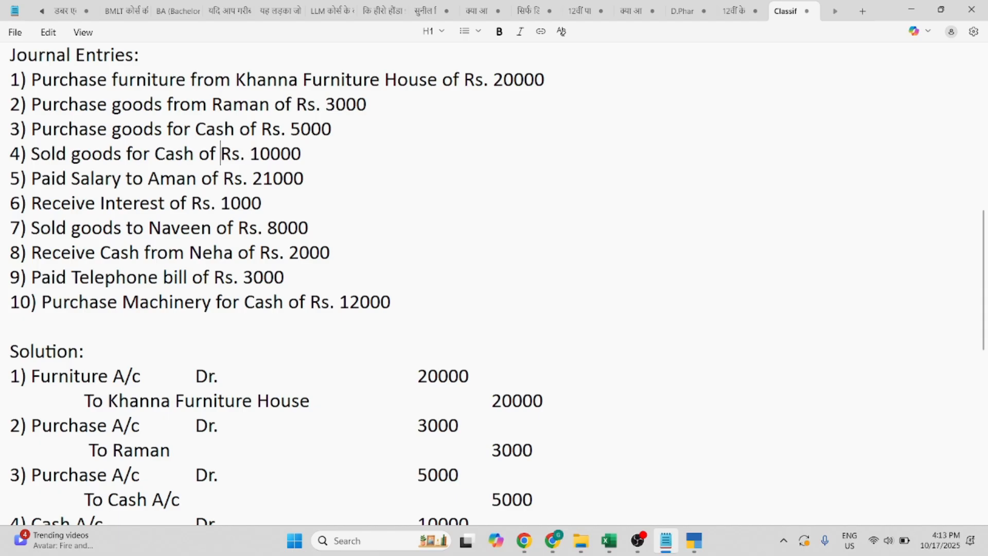
click(146, 376)
Switch to TallyPrime, start a new Journal voucher and recheck the first entry in the notes
key(alt+Tab)
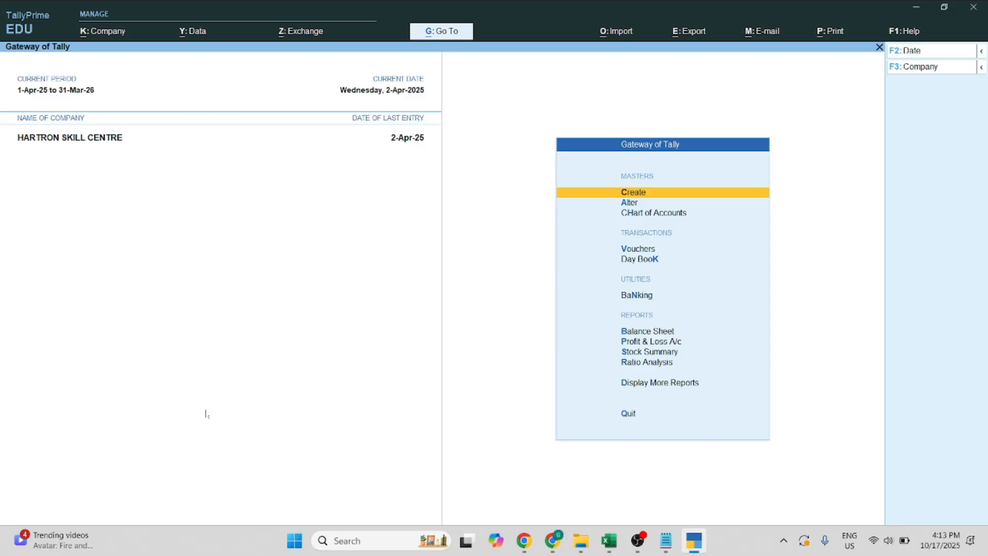
key(Down)
key(Down)
key(Down)
key(Down)
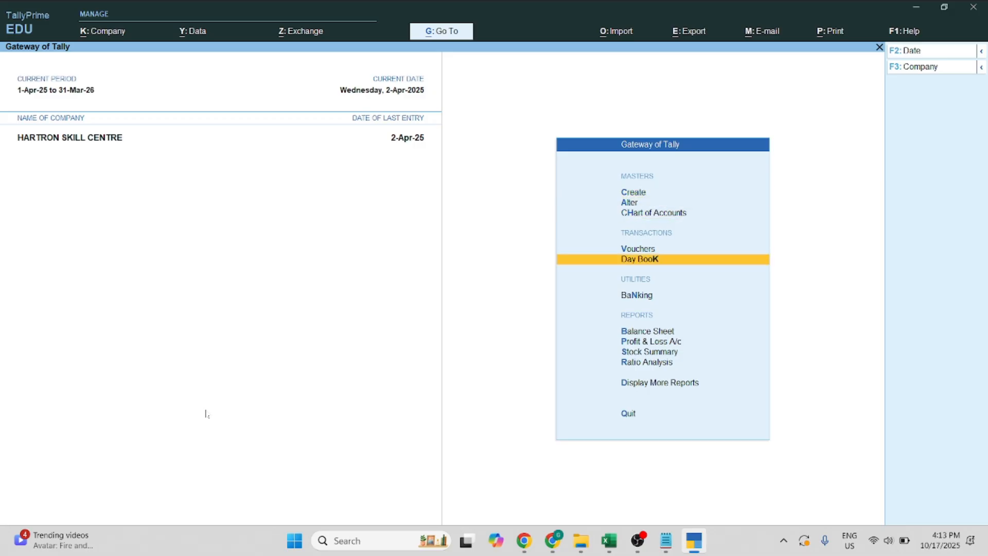
key(Up)
key(Return)
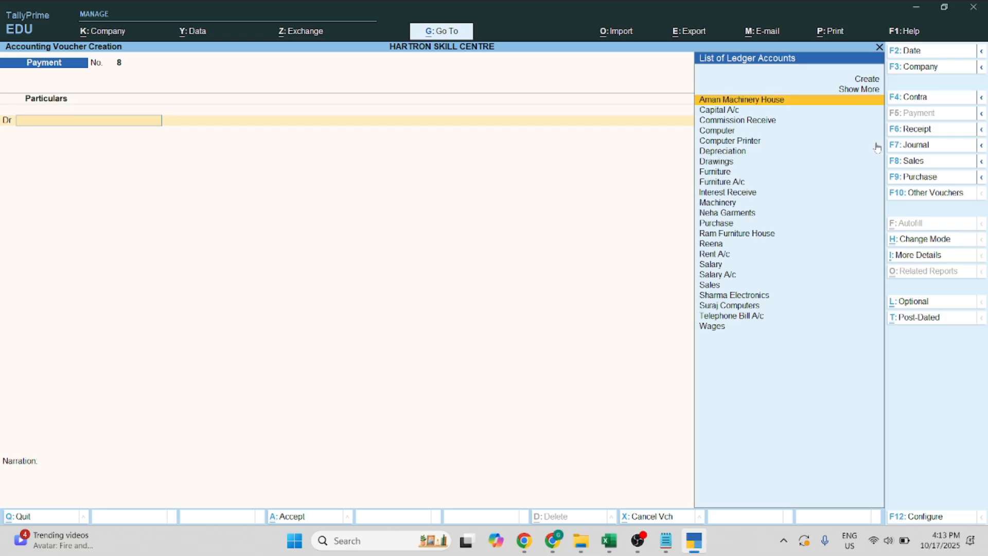
key(F7)
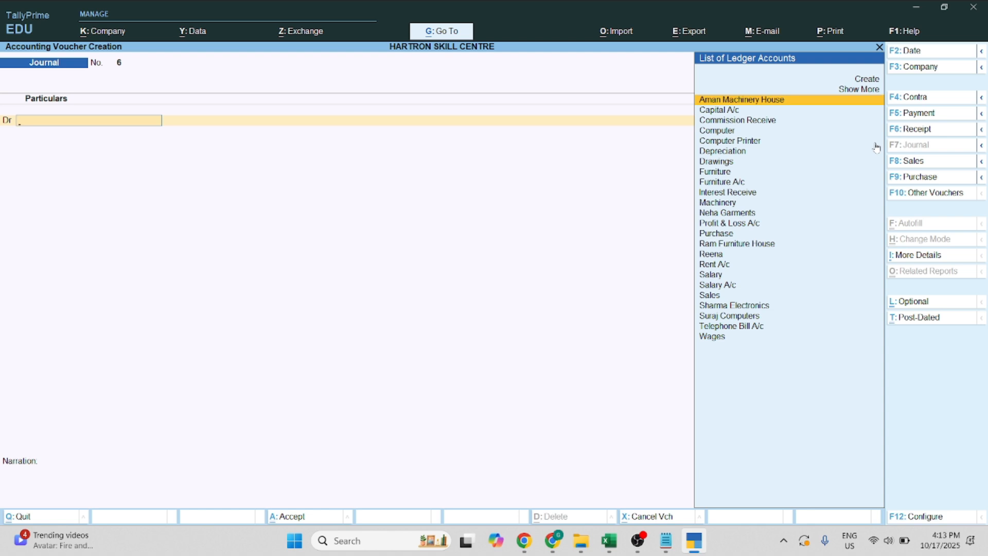
key(alt+Tab)
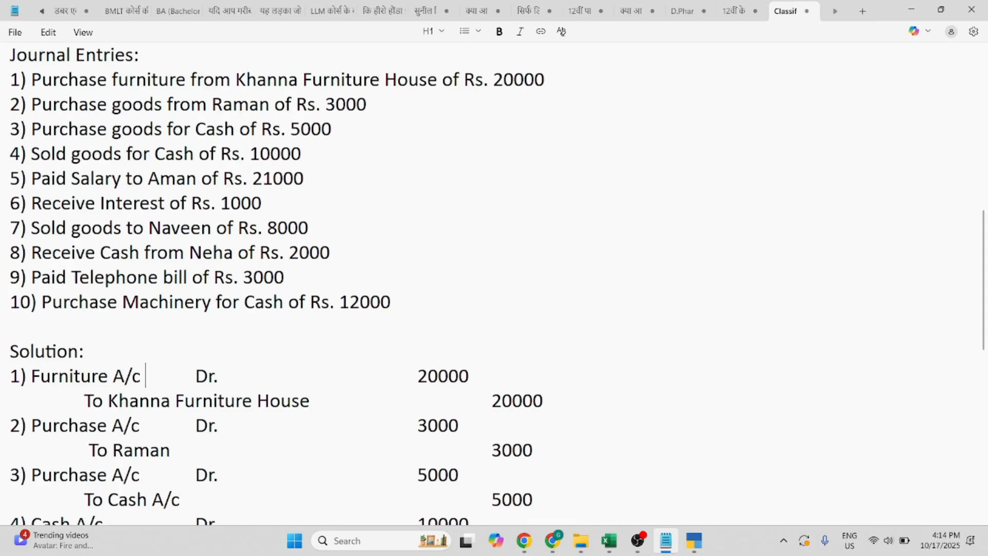
key(alt+Tab)
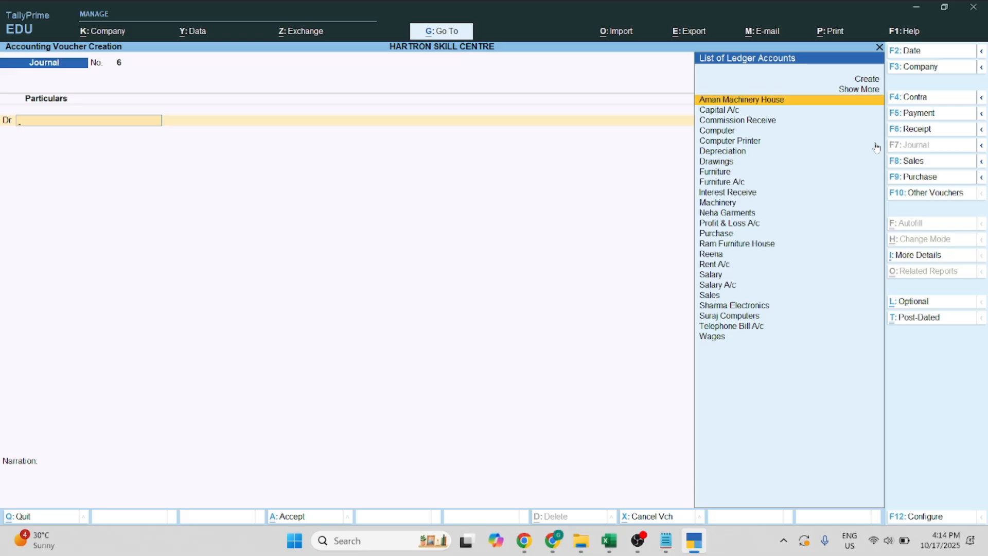
key(Up)
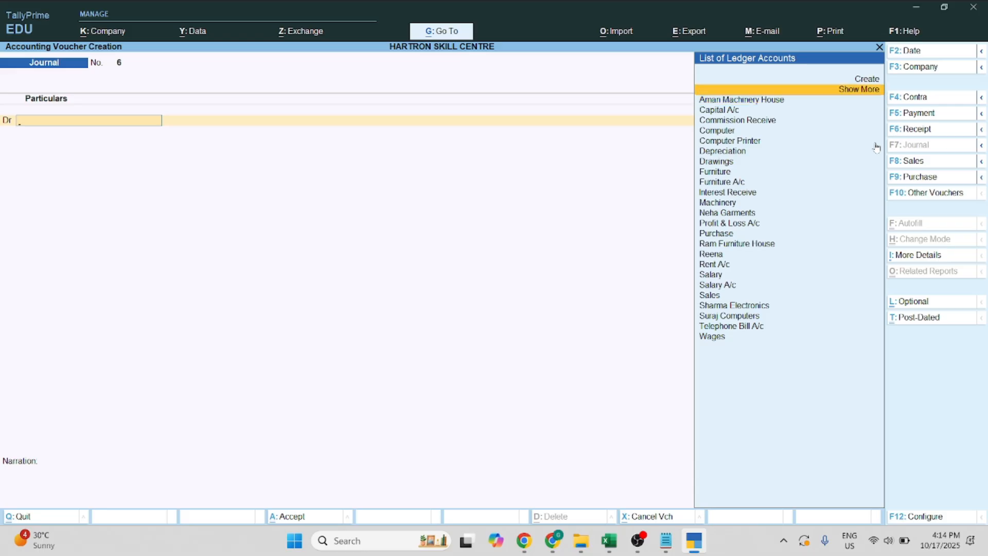
key(Up)
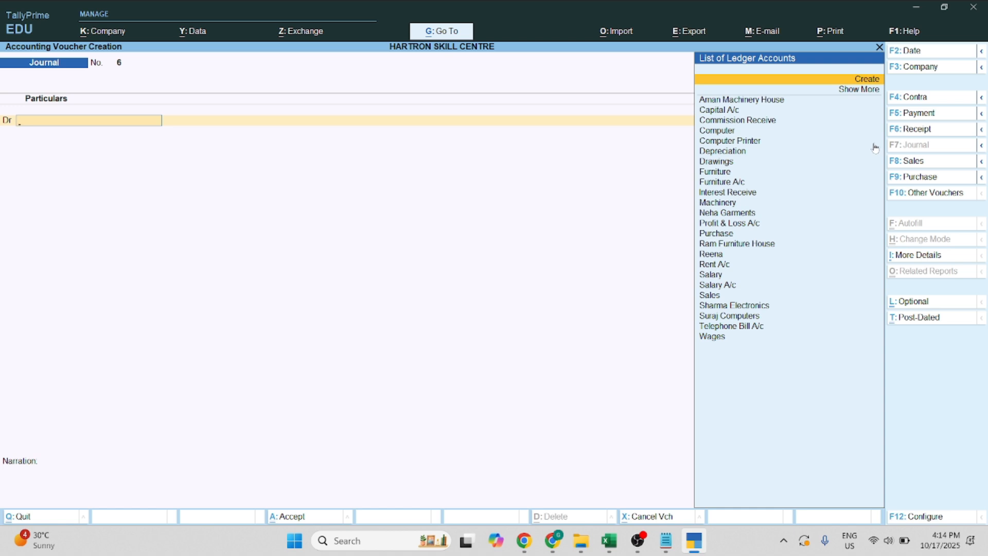
text(F)
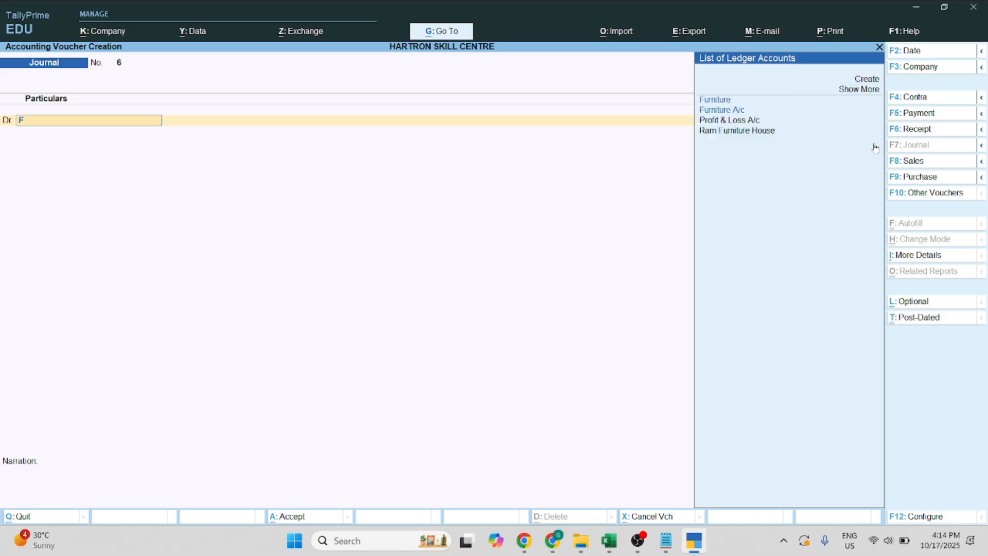
text(urni)
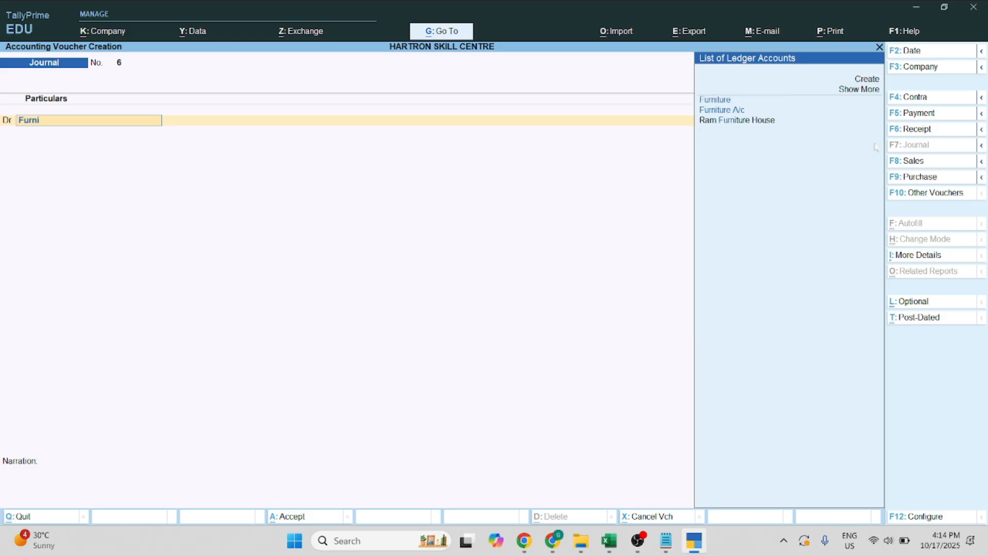
text(ture)
key(Return)
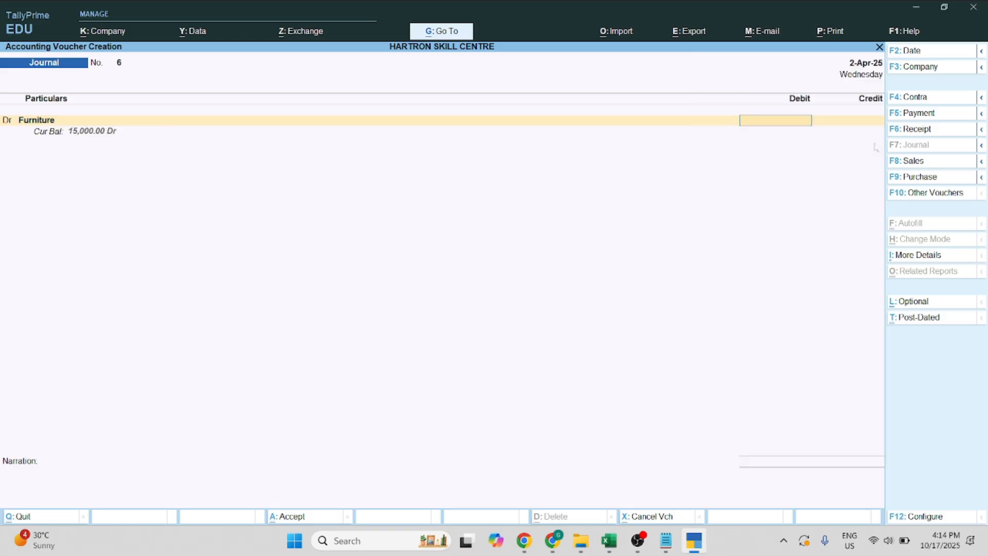
key(BackSpace)
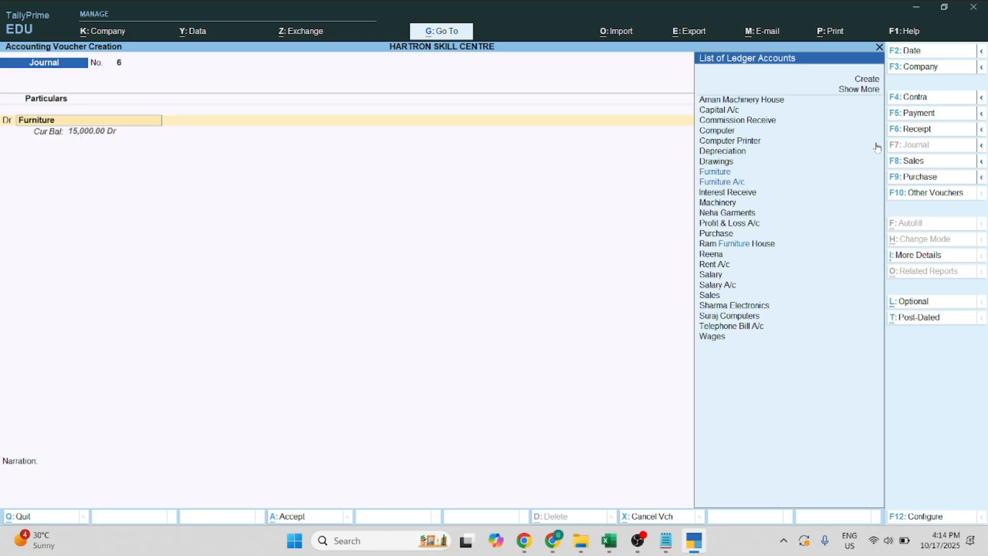
key(Up)
key(Up)
key(Up)
key(Up)
key(Up)
key(Up)
key(Up)
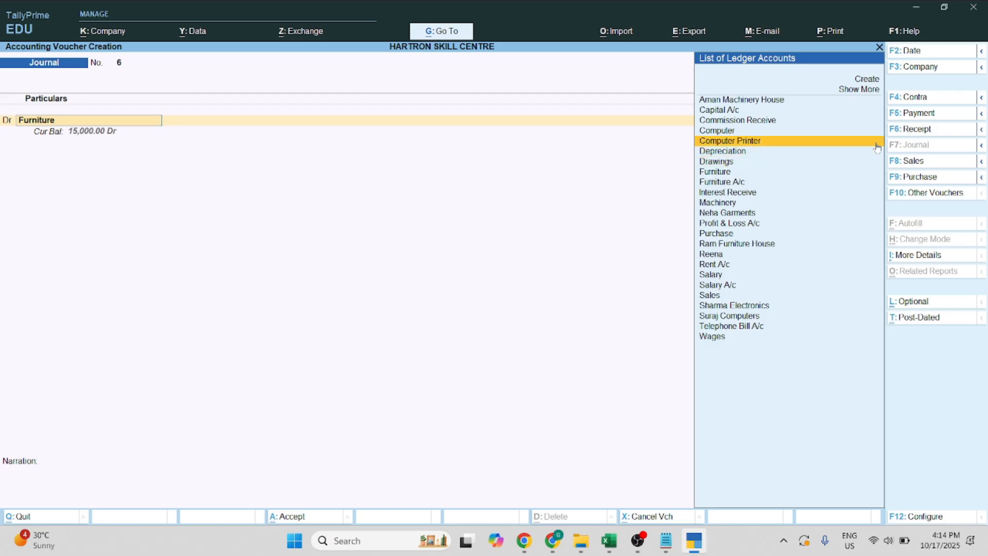
key(Up)
key(Up)
key(Up)
key(Up)
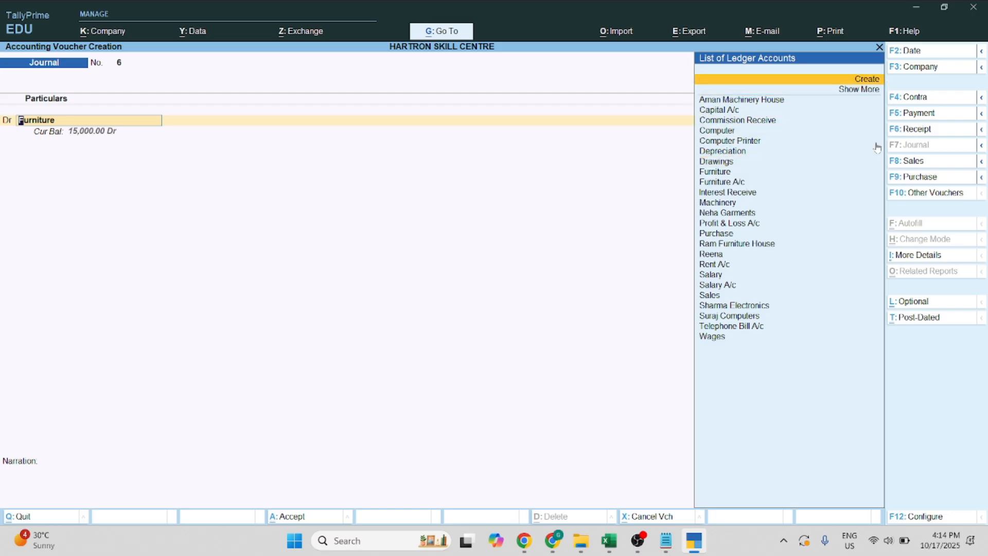
key(Return)
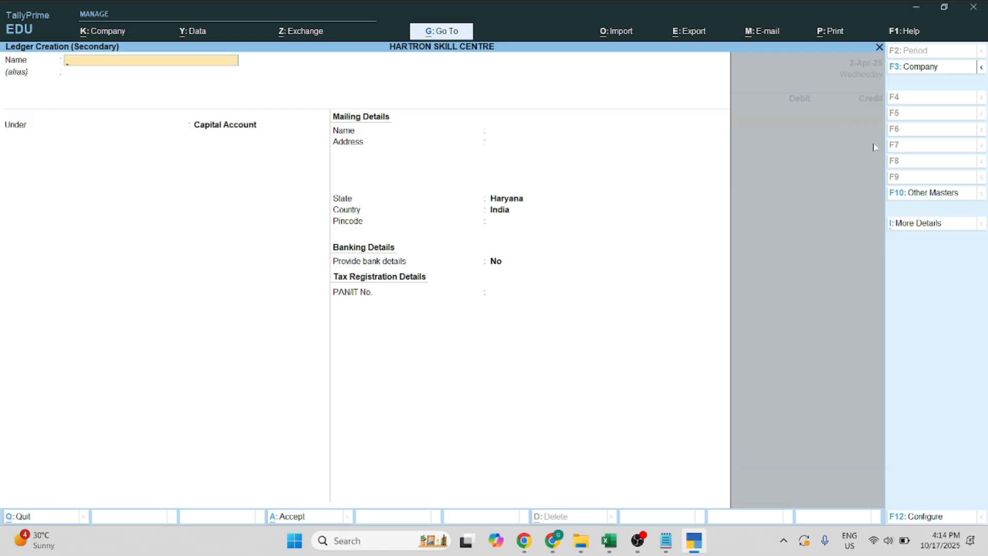
key(Escape)
key(Return)
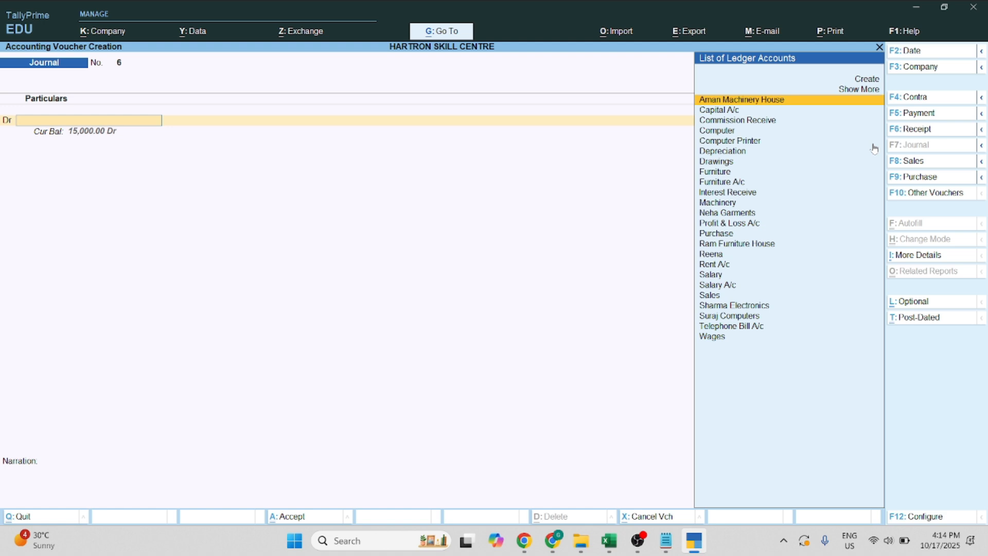
Debit the Furniture A/c ledger with 20000 on the first line of the journal voucher
text(Fur)
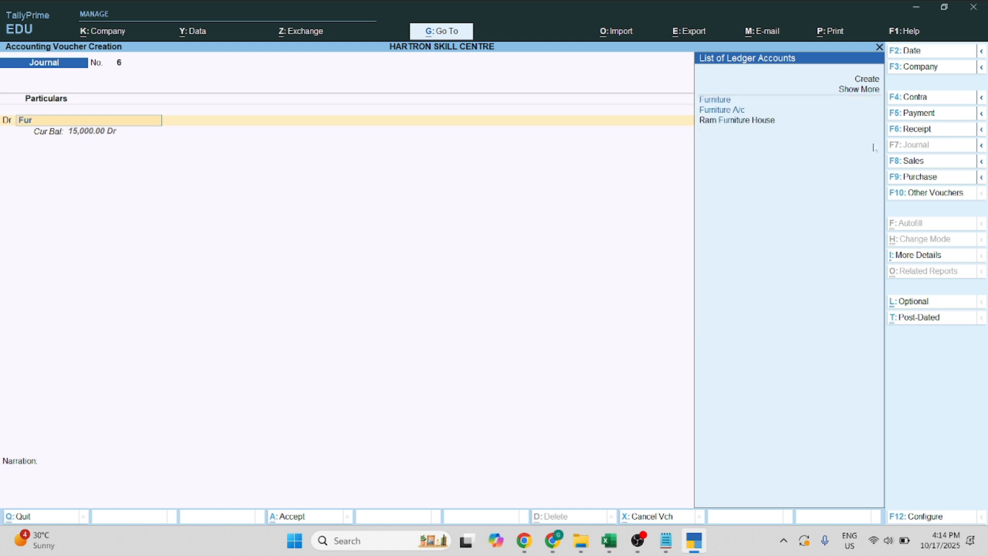
key(Down)
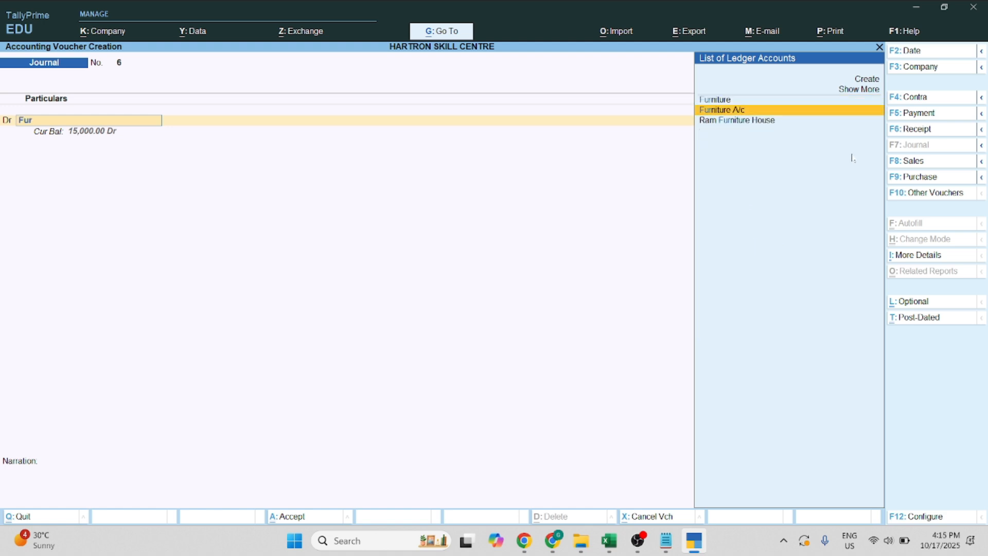
key(Return)
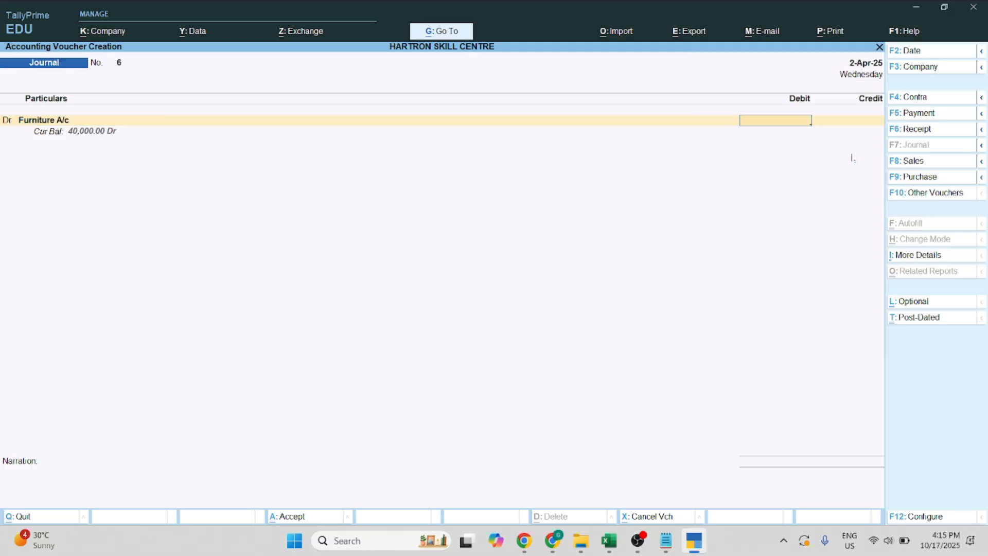
text(20000)
key(Return)
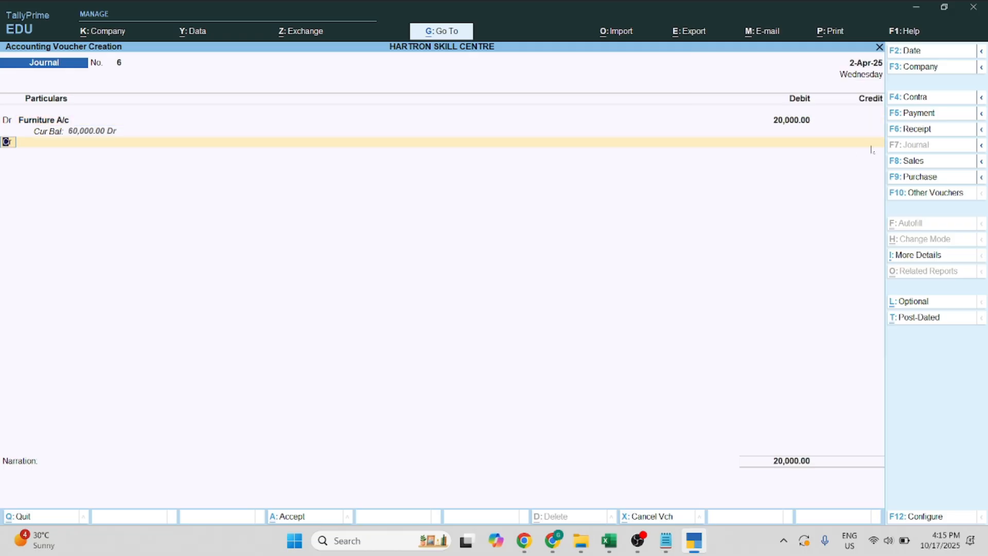
Start creating a new ledger for the voucher's credit line and name it Khanna Furniture House
key(c)
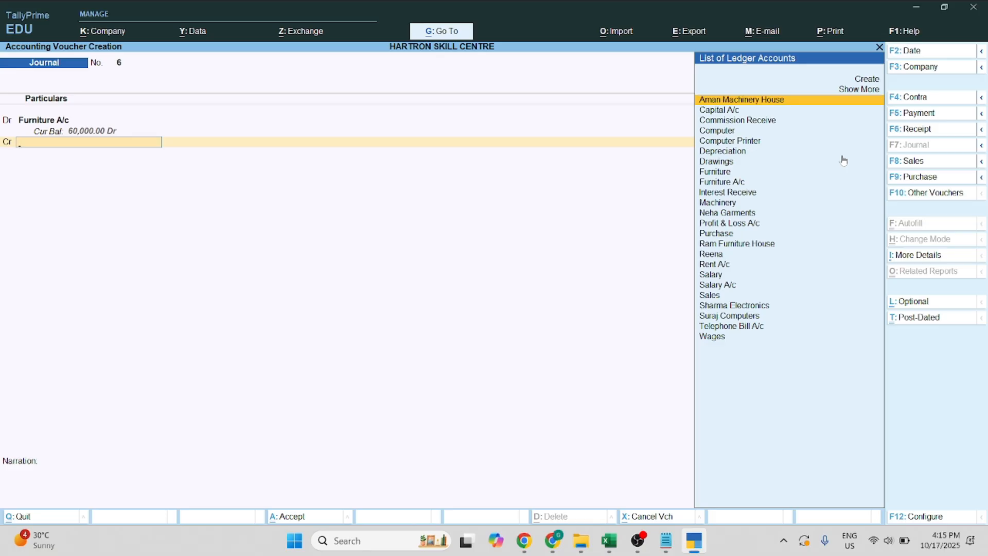
key(Up)
key(Up)
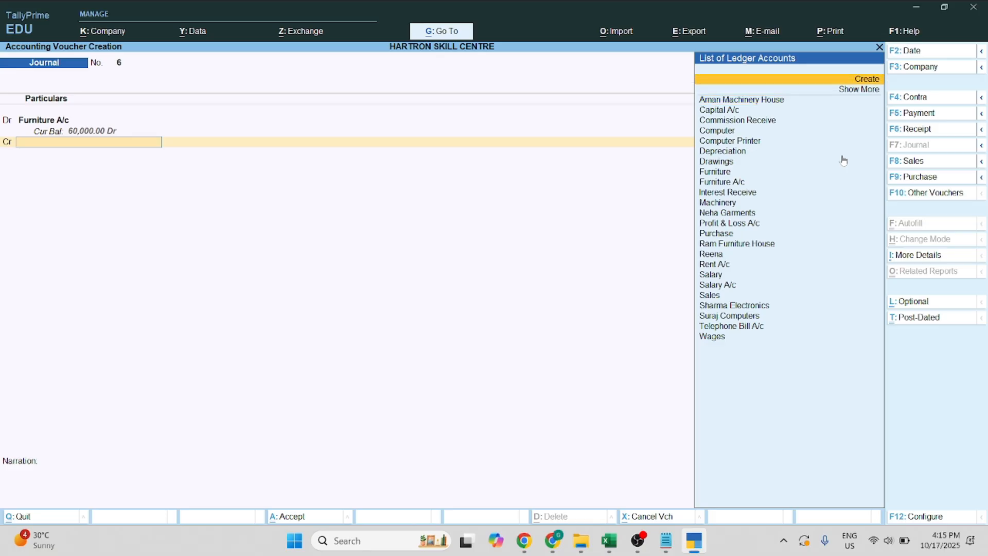
key(Return)
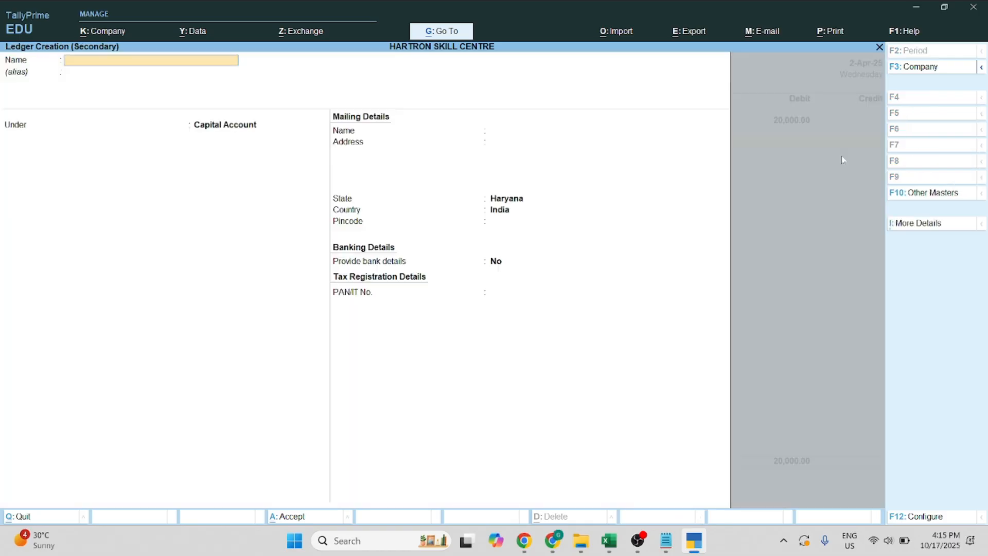
text(K)
key(BackSpace)
text(Khan)
text(ns)
text( Fu)
text(rnitu)
text(re House)
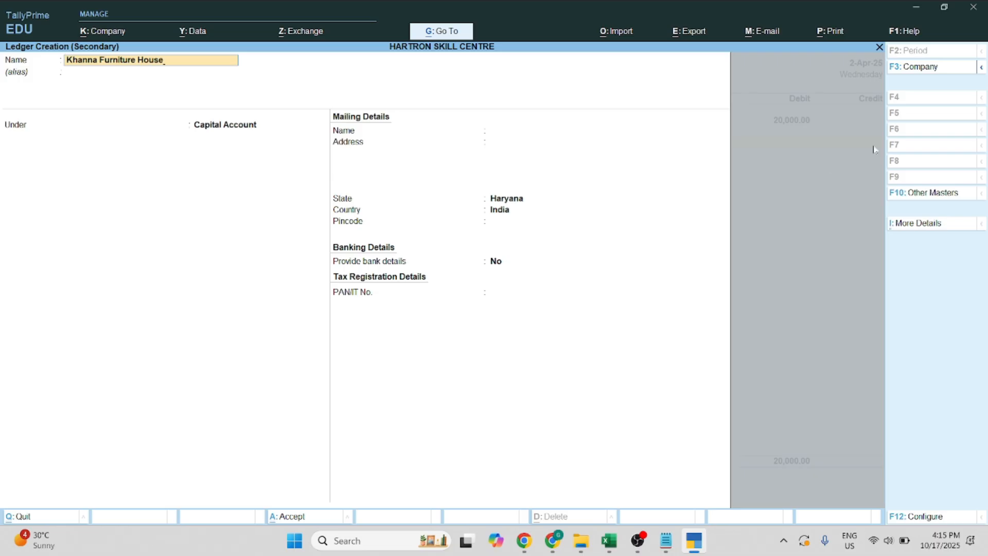
Place the new ledger under Sundry Creditors and keep bill-by-bill balances set to No
key(Return)
key(Return)
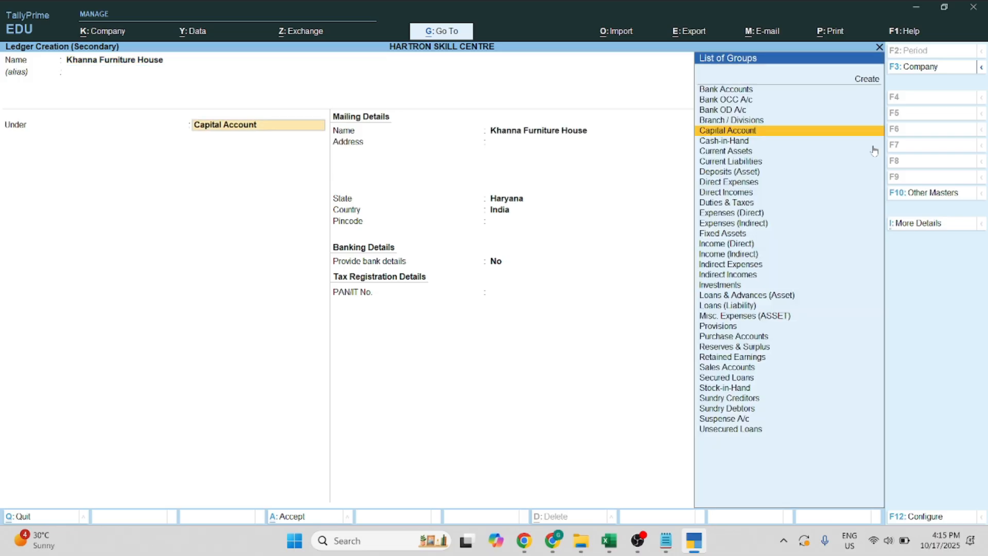
text(S)
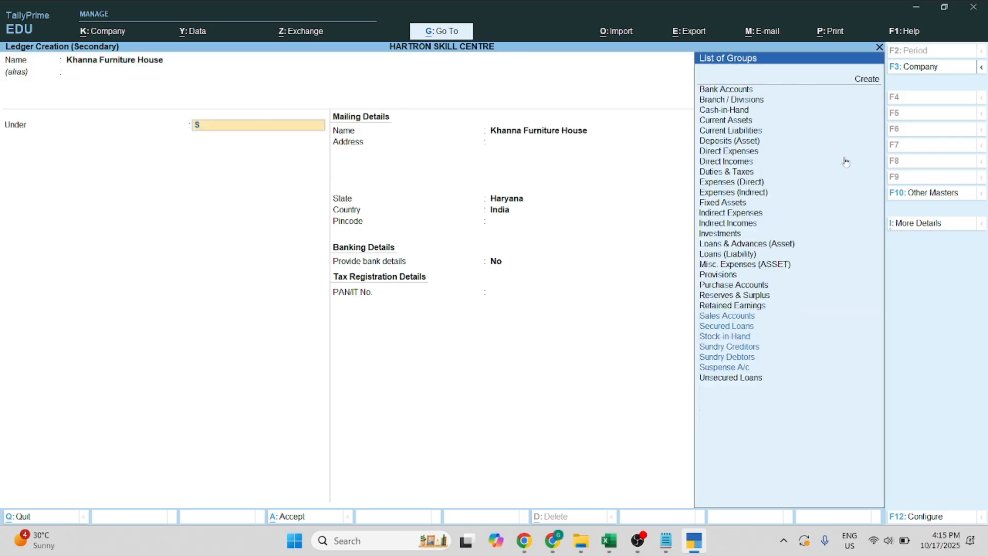
key(Down)
key(Down)
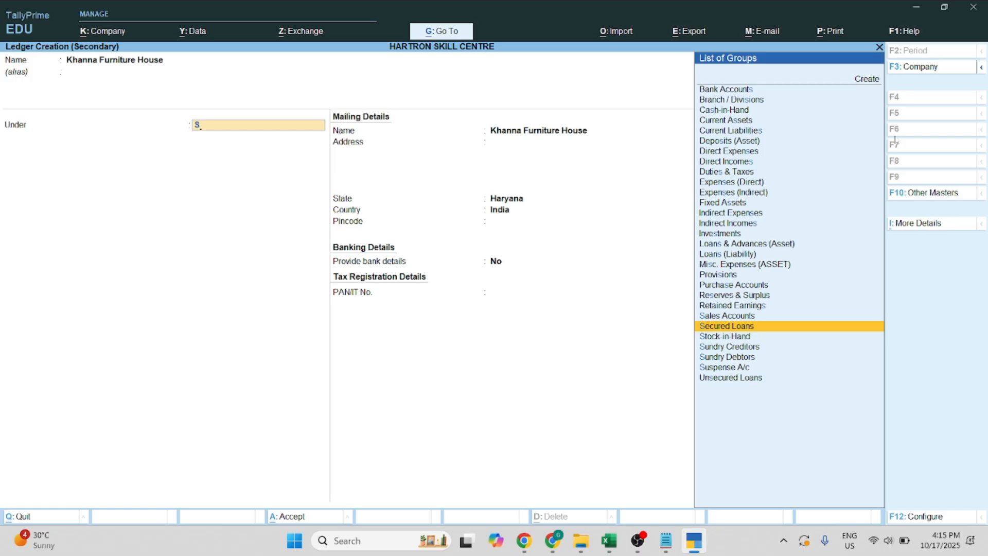
key(Down)
key(Down)
key(Return)
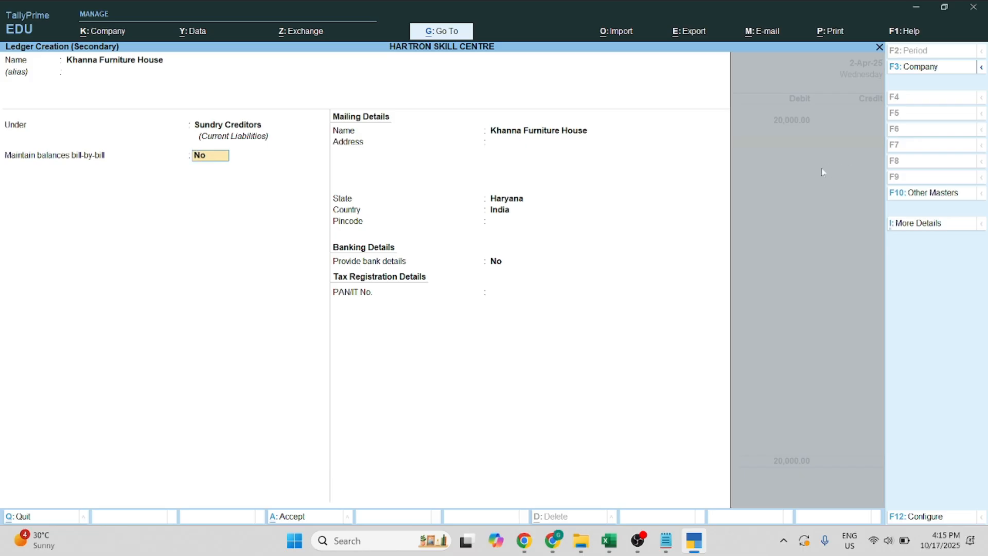
key(Return)
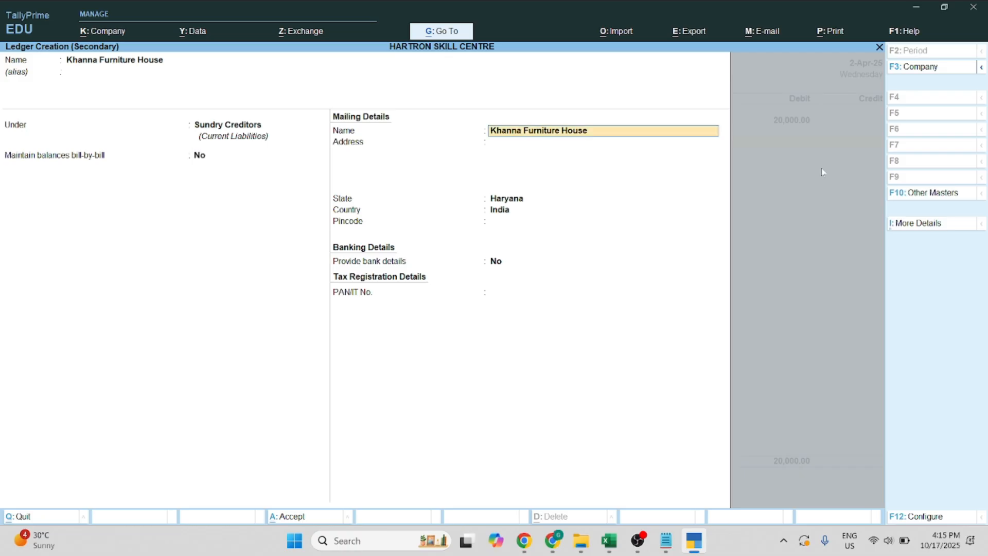
Enter the supplier's street and city in the mailing details, keep the remaining defaults and save the ledger
key(Return)
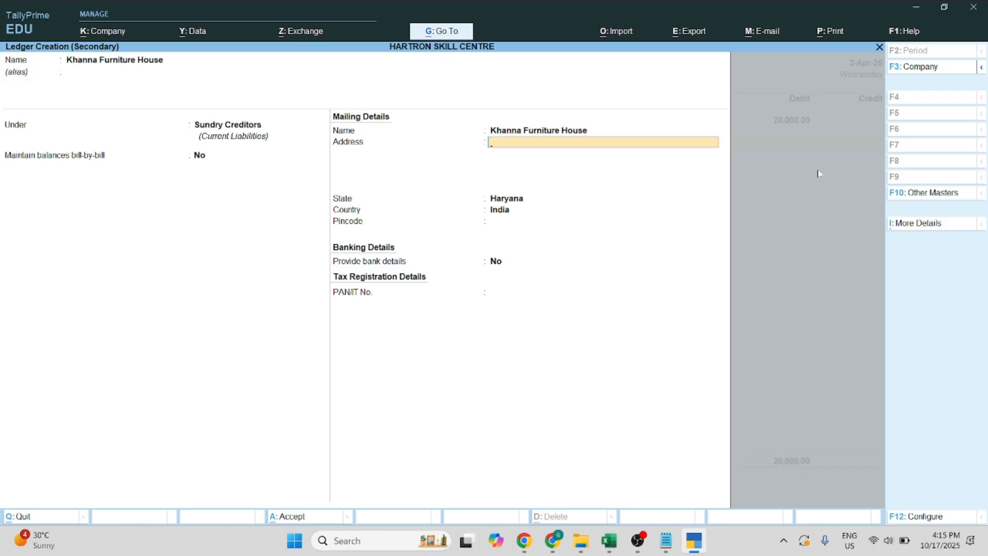
text(Atlas Road)
key(Return)
text(So)
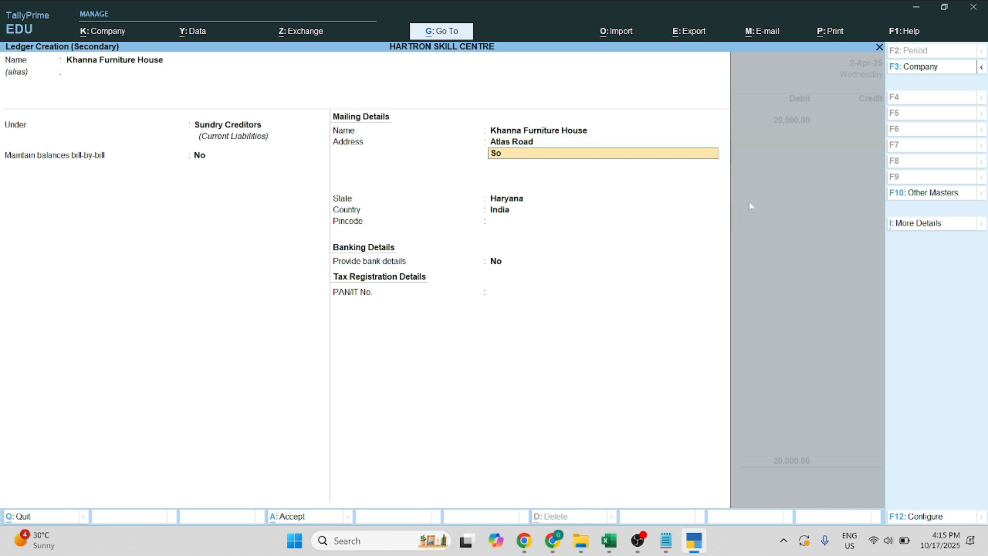
text(nipat)
key(Return)
key(Return)
key(Return)
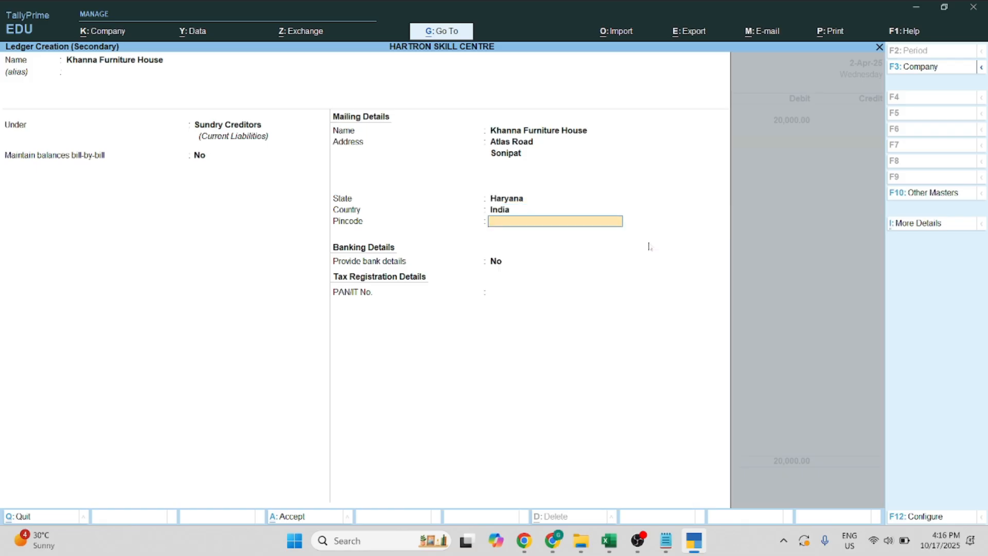
key(Return)
key(Return)
key(Return)
key(Return)
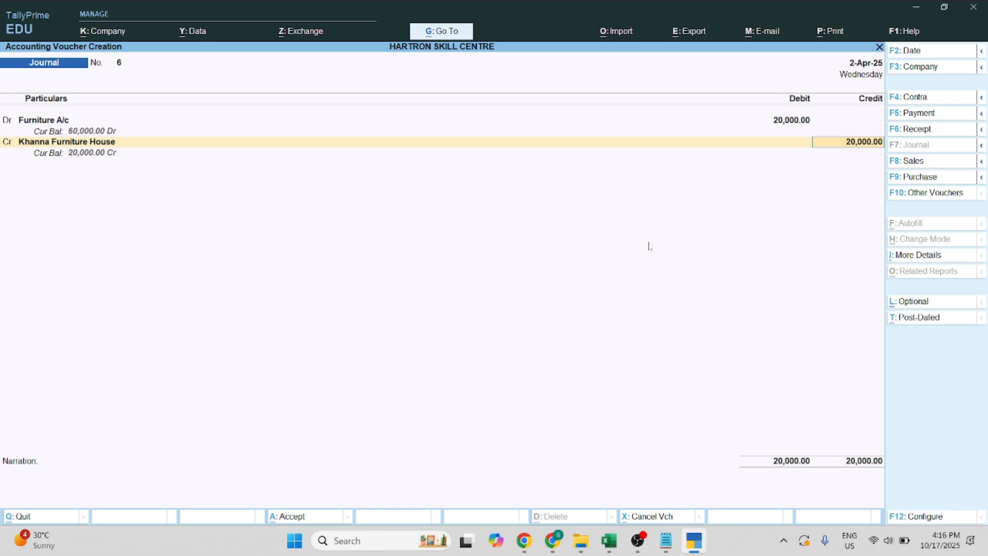
Set the voucher date to 1-Jul-25, keep the 20000 credit, leave the narration blank and save the furniture purchase voucher
key(F2)
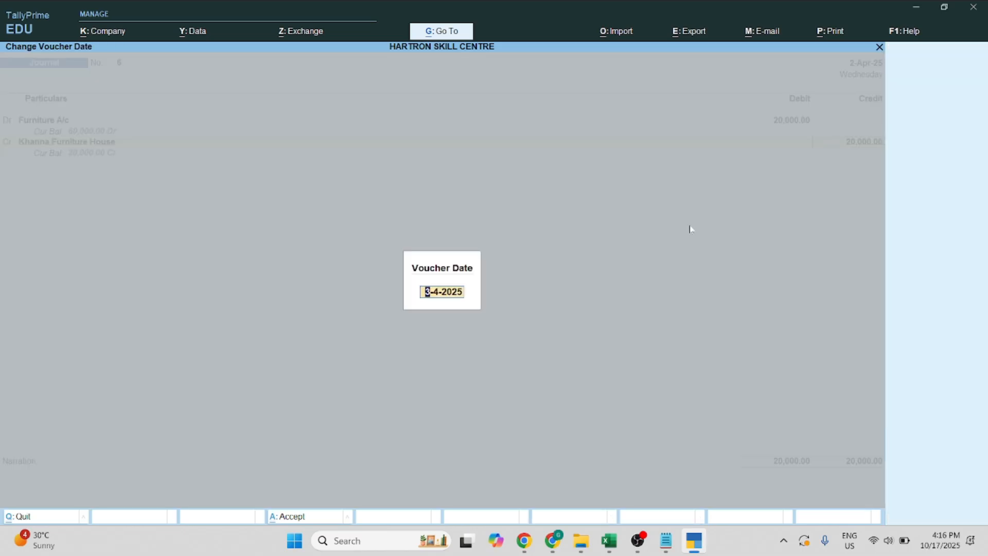
text(1/7)
key(Return)
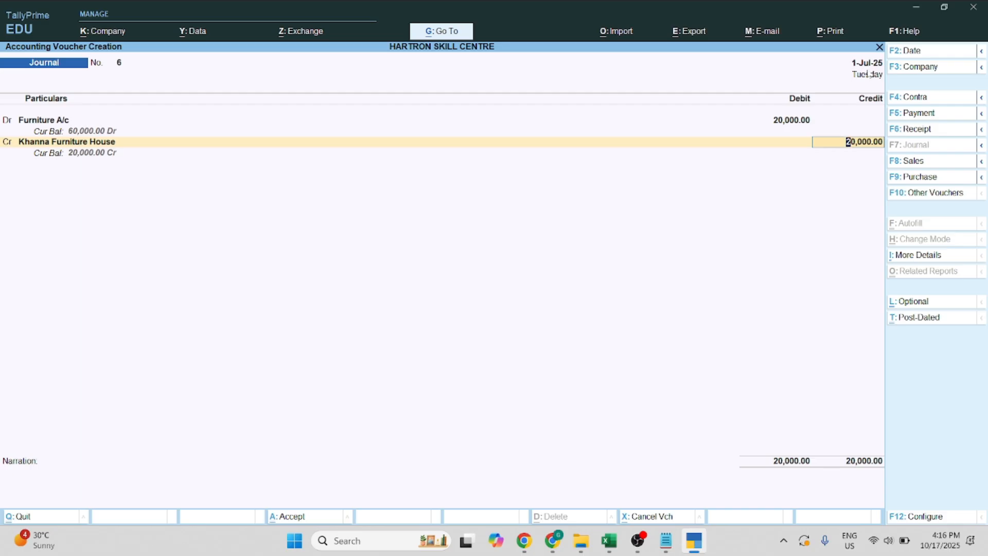
key(Return)
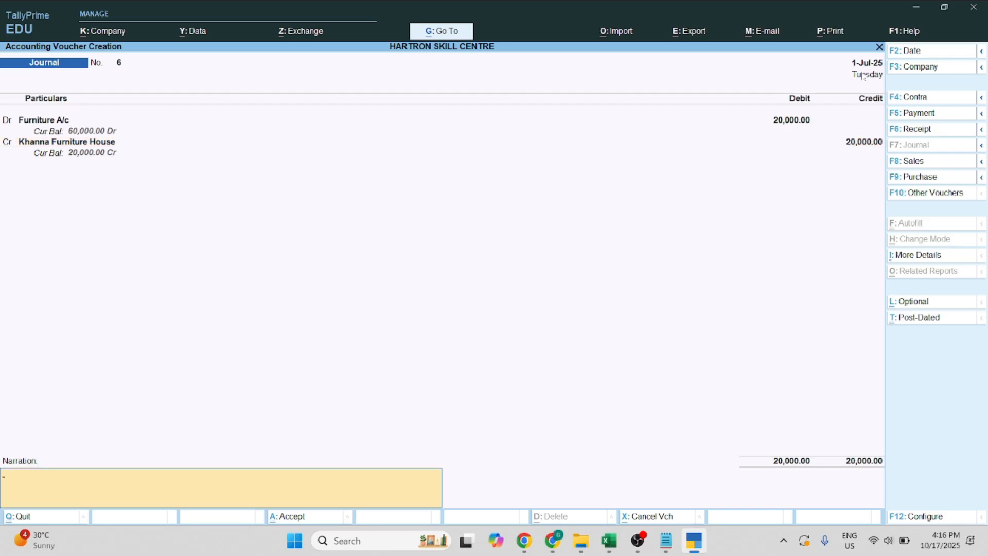
key(Return)
key(Return)
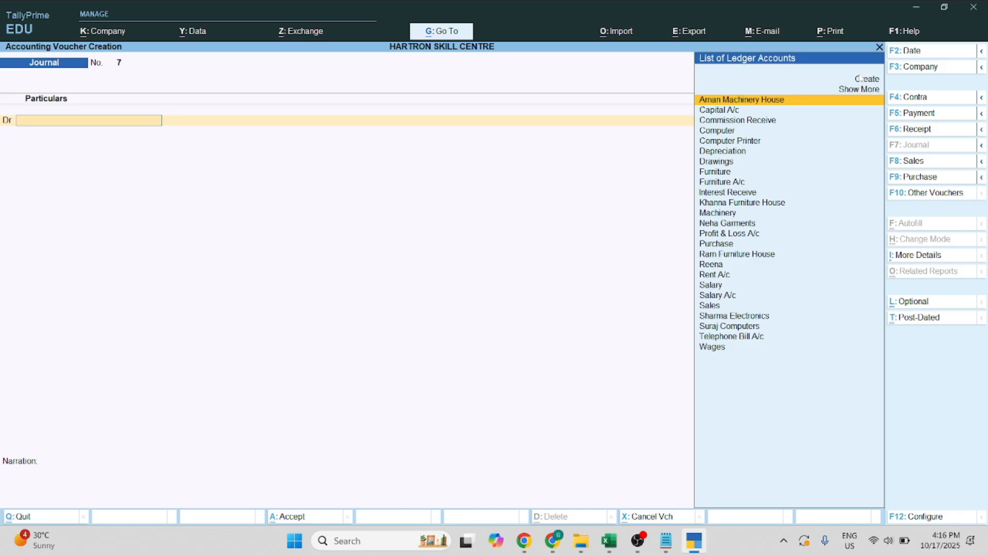
Consult entry 2 in the notes and debit the Purchase ledger with 3000 in a new journal voucher, without inventory allocations
key(alt+Tab)
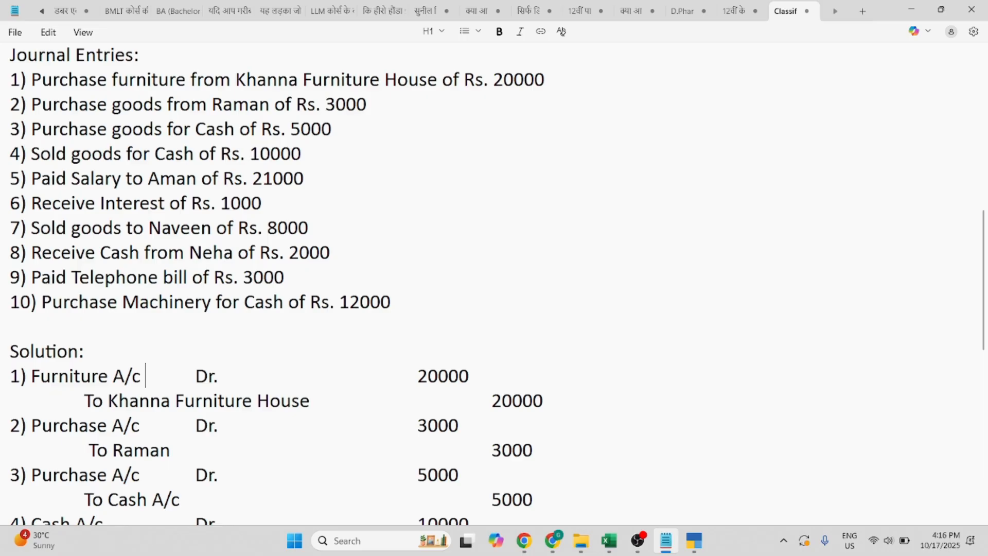
key(alt+Tab)
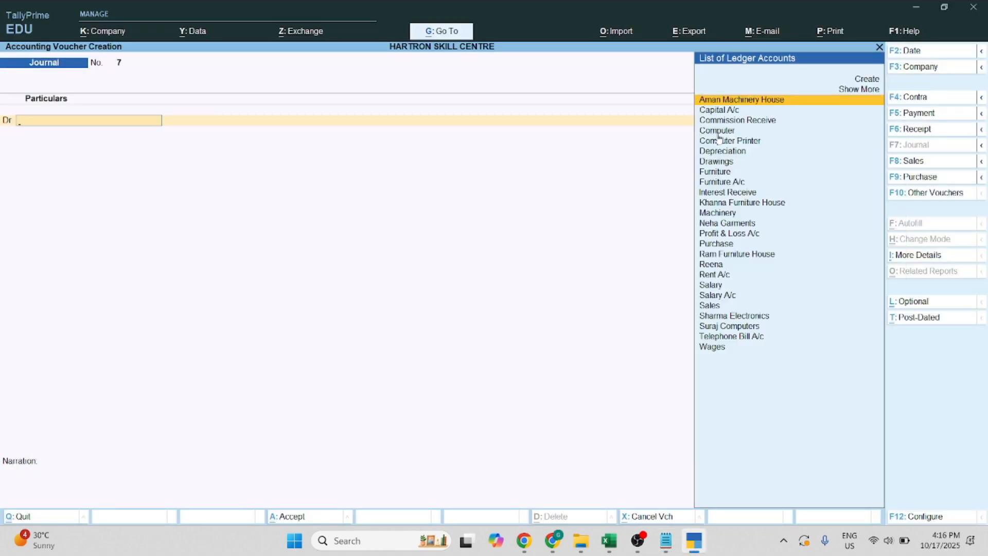
text(Pu)
key(Return)
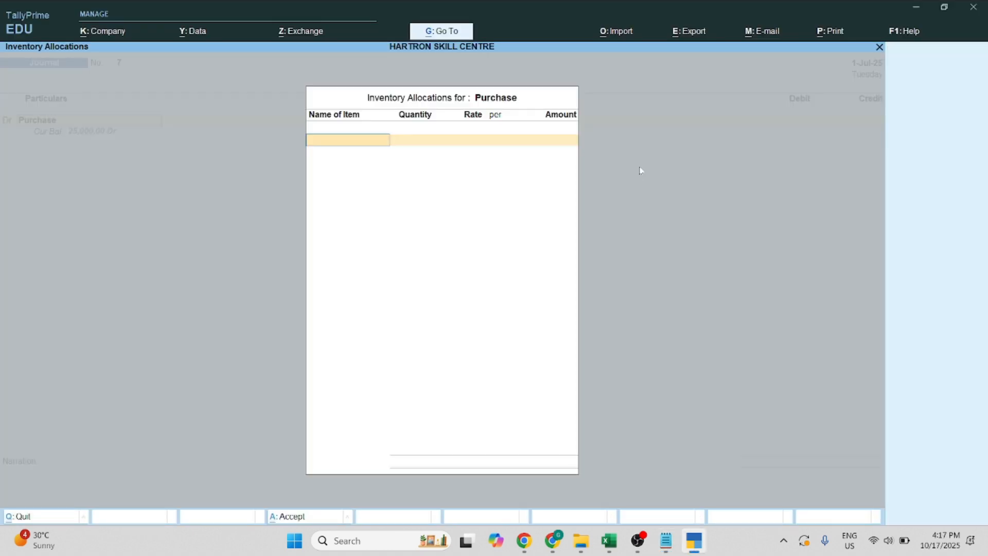
key(Escape)
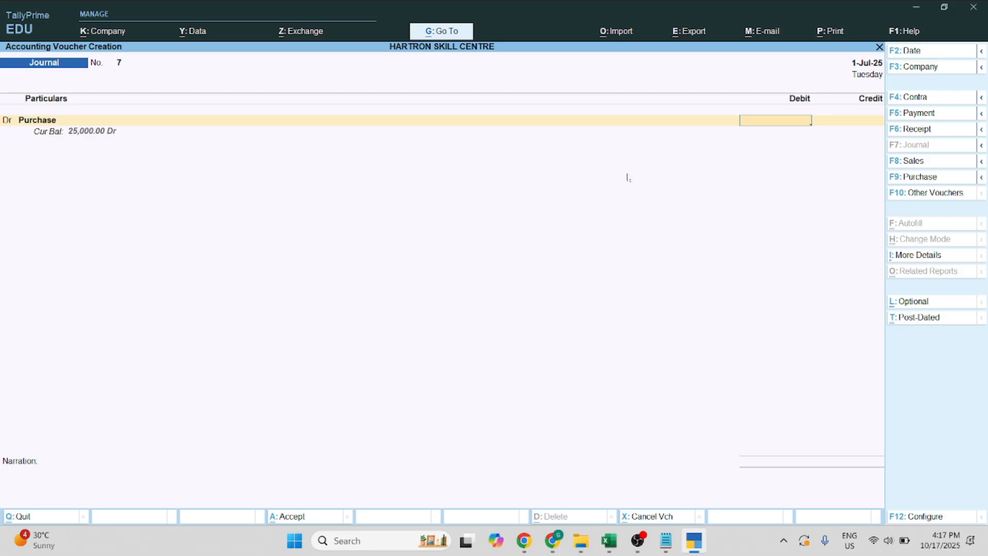
key(alt+Tab)
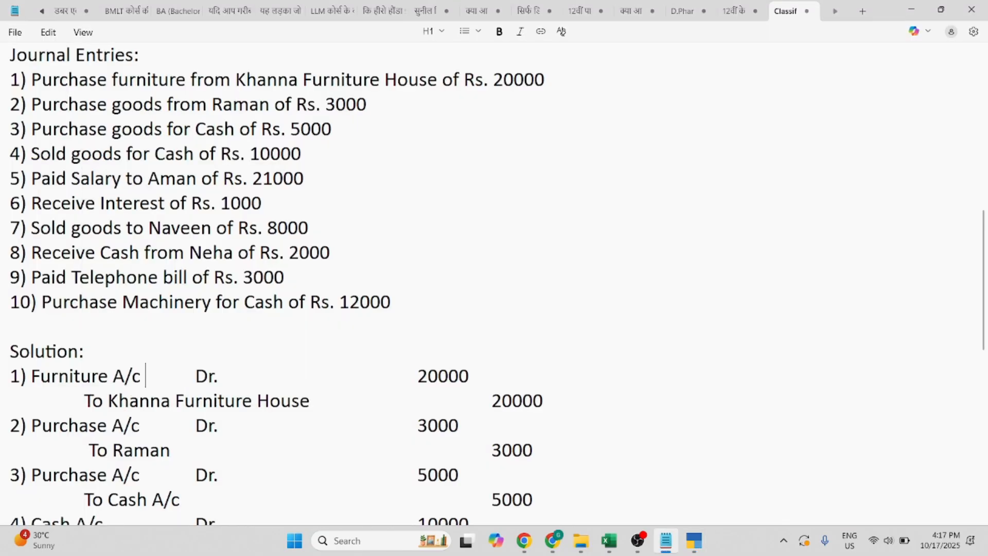
key(alt+Tab)
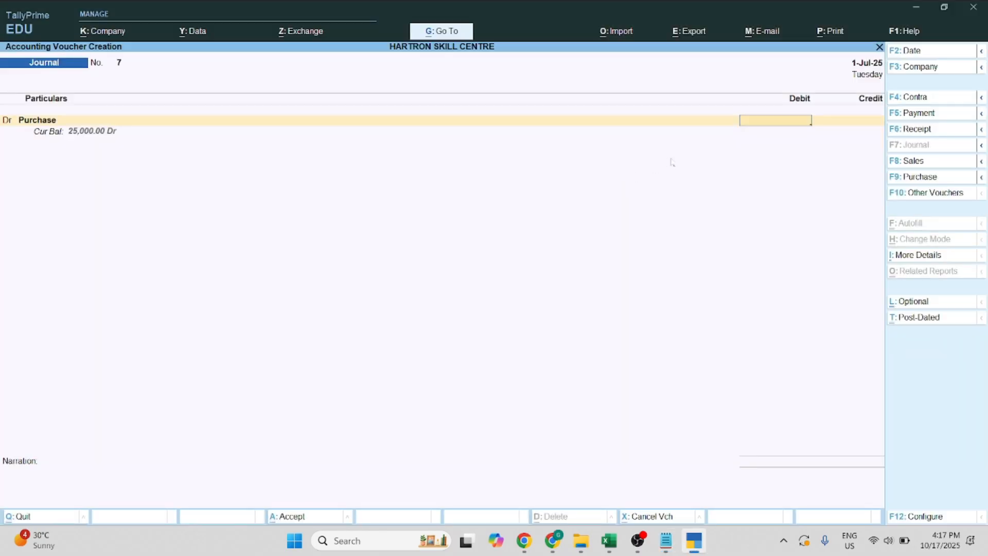
text(3000)
key(Return)
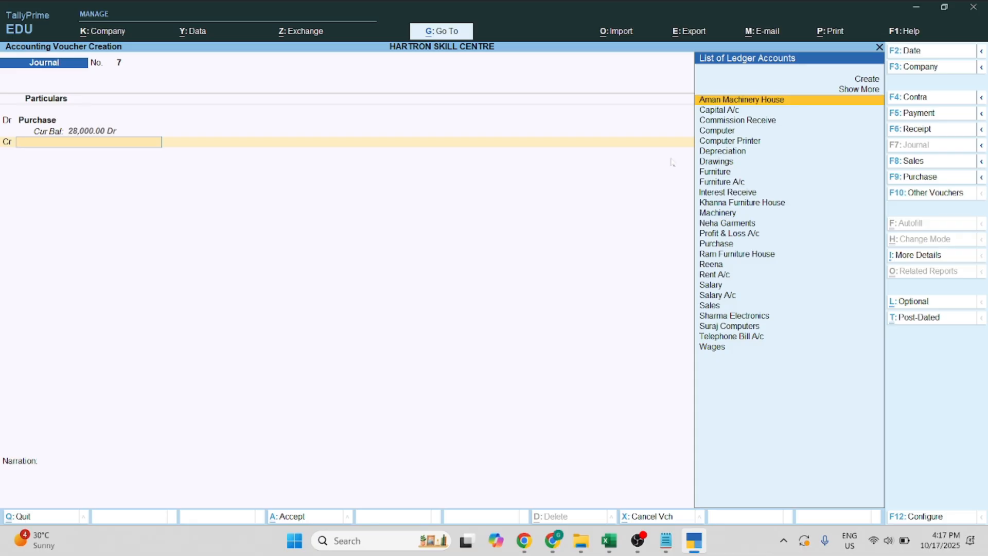
Start creating a new ledger for the credit line, named after the supplier in entry 2, with no alias
text(Ra)
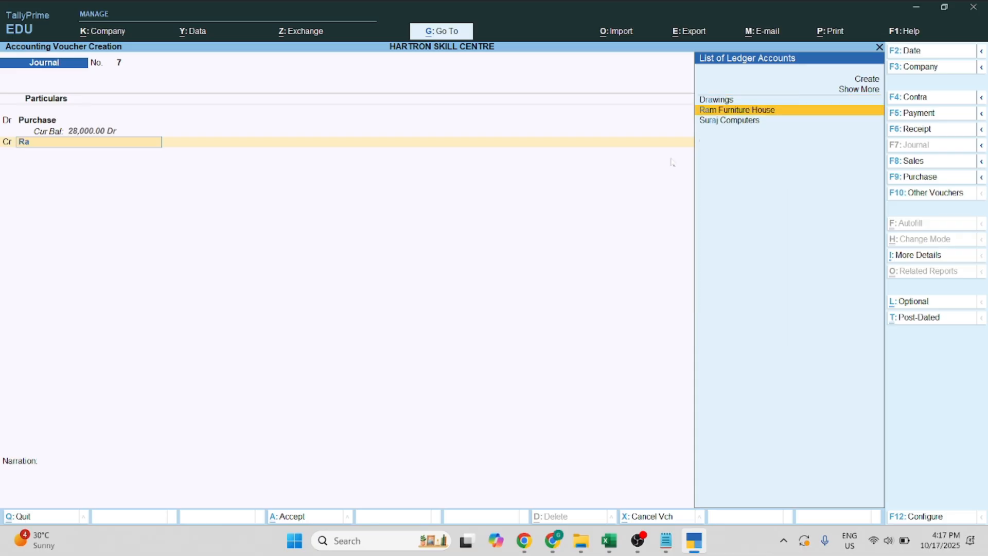
key(Up)
key(Up)
key(Up)
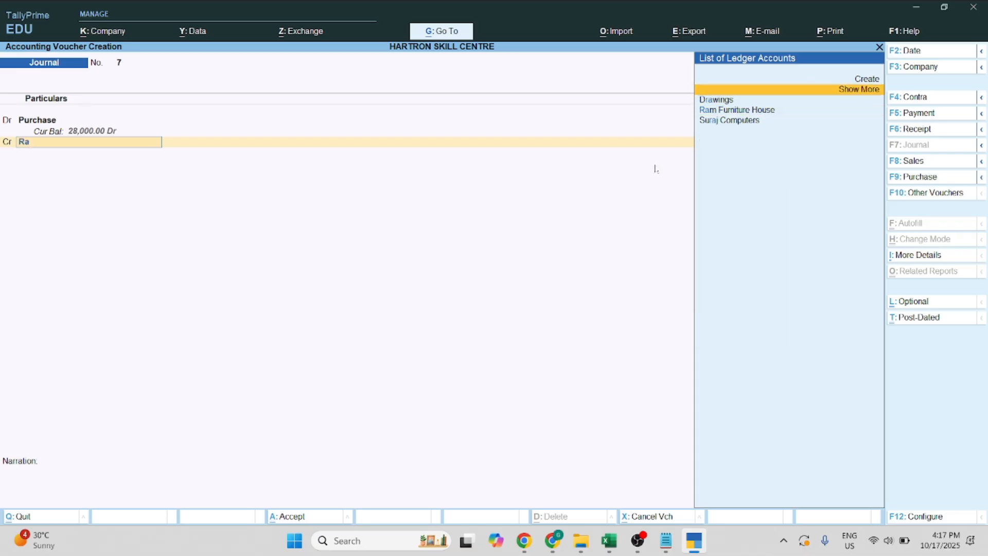
key(Return)
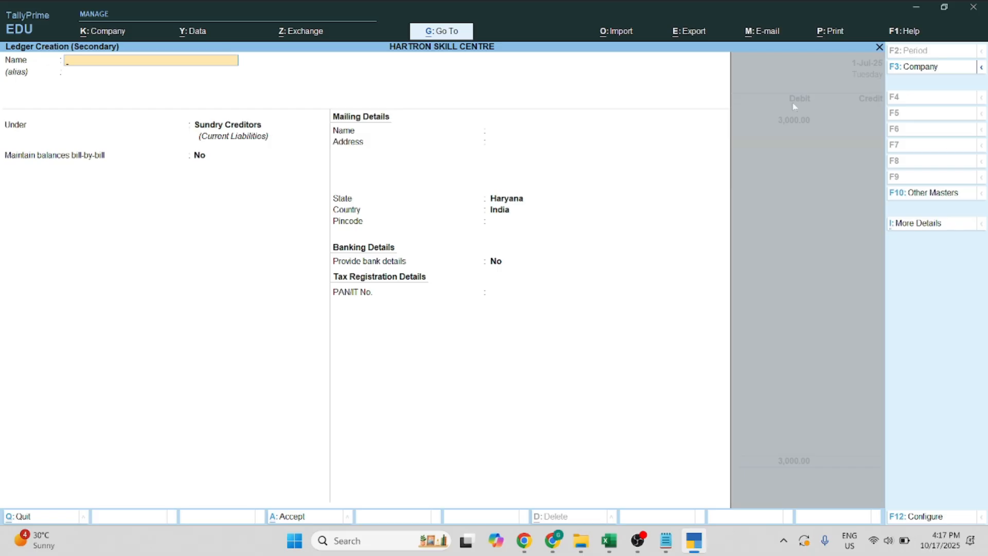
text(Raman)
key(Return)
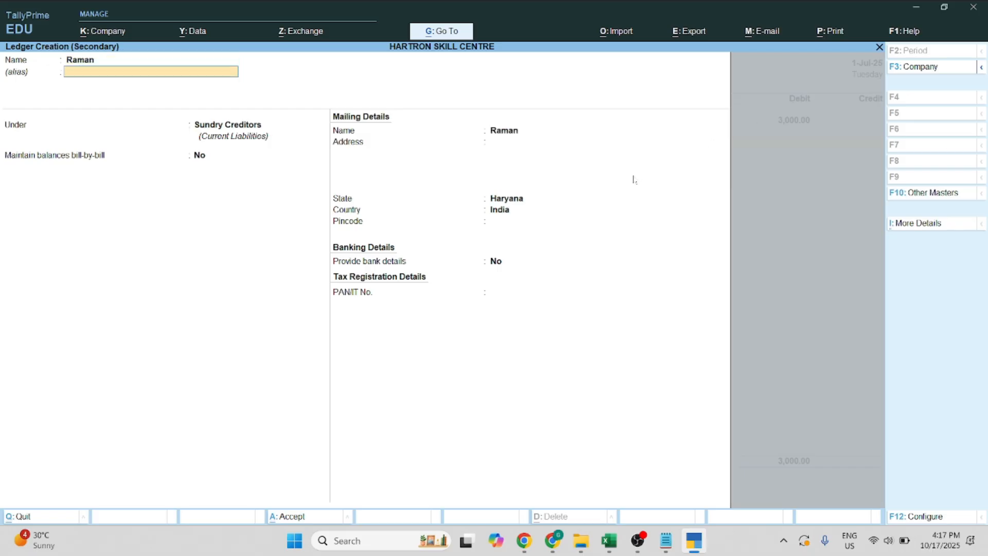
key(Return)
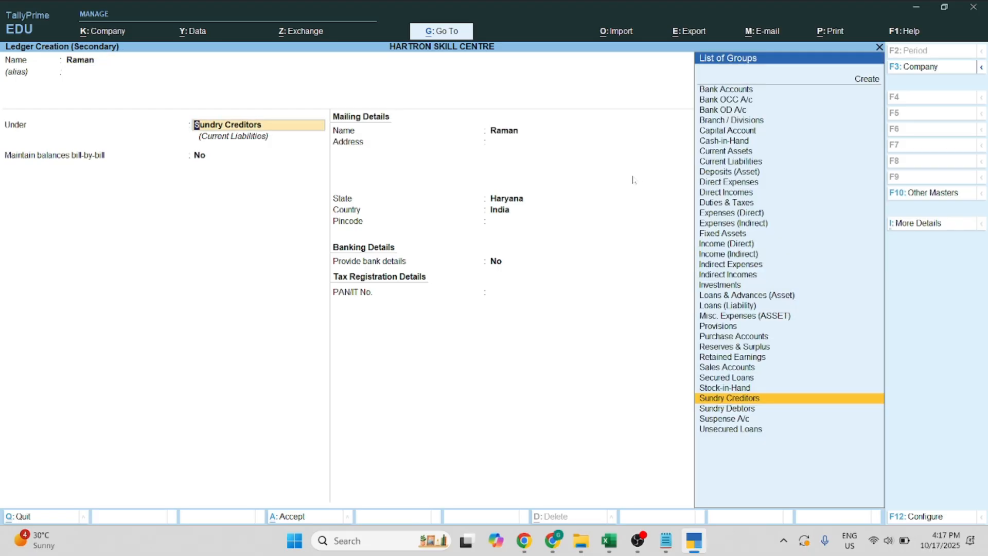
Keep the ledger under Sundry Creditors with bill-by-bill No, leave the address blank, keep the remaining defaults and save it
key(Return)
key(Return)
key(Return)
key(Return)
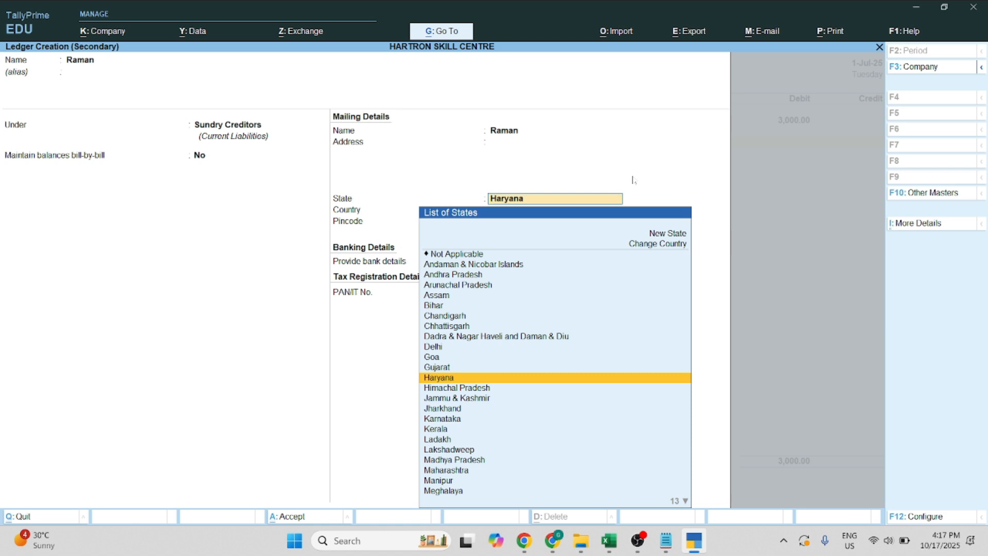
key(Return)
key(Return)
key(Return)
key(Return)
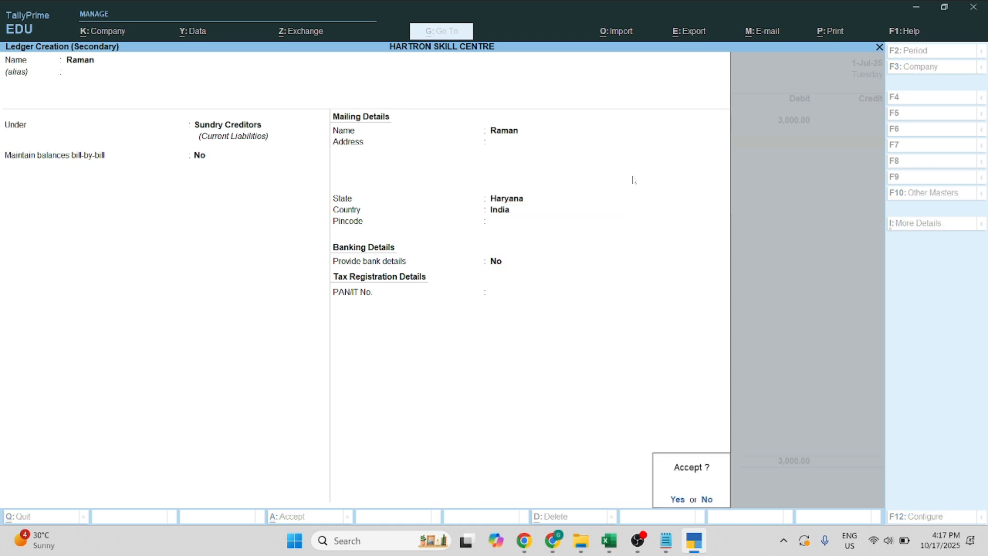
key(Return)
Credit the new supplier ledger with 3000, leave the narration blank and save the journal voucher
key(Return)
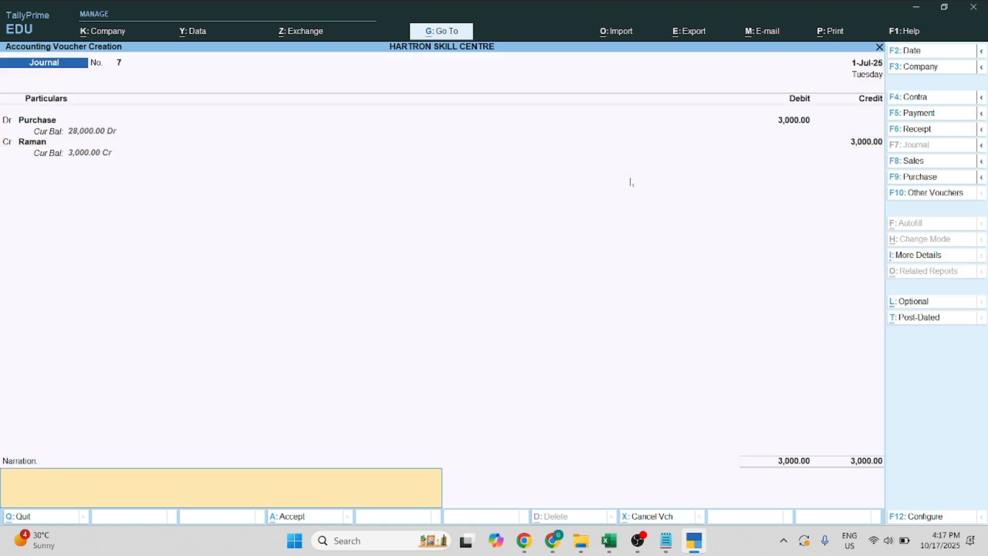
key(Return)
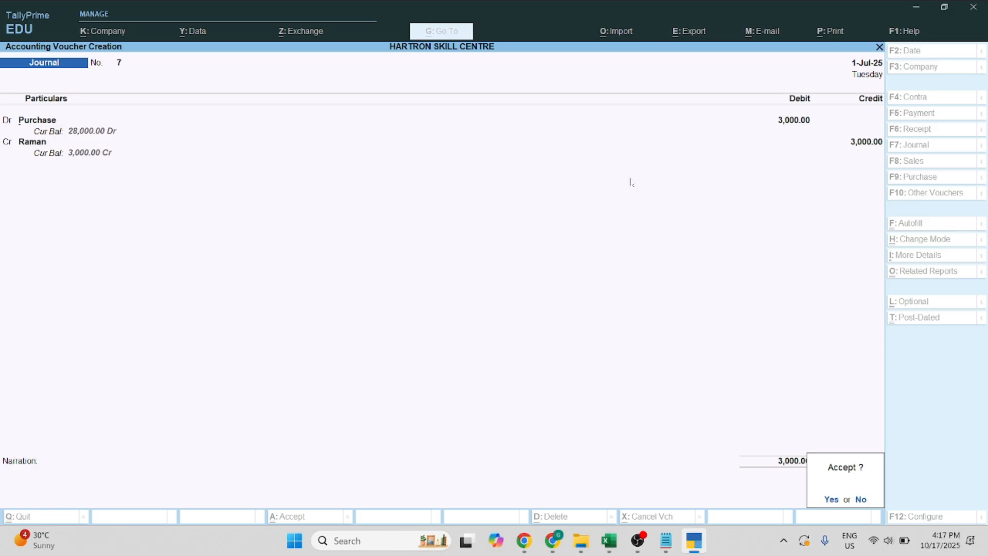
key(Return)
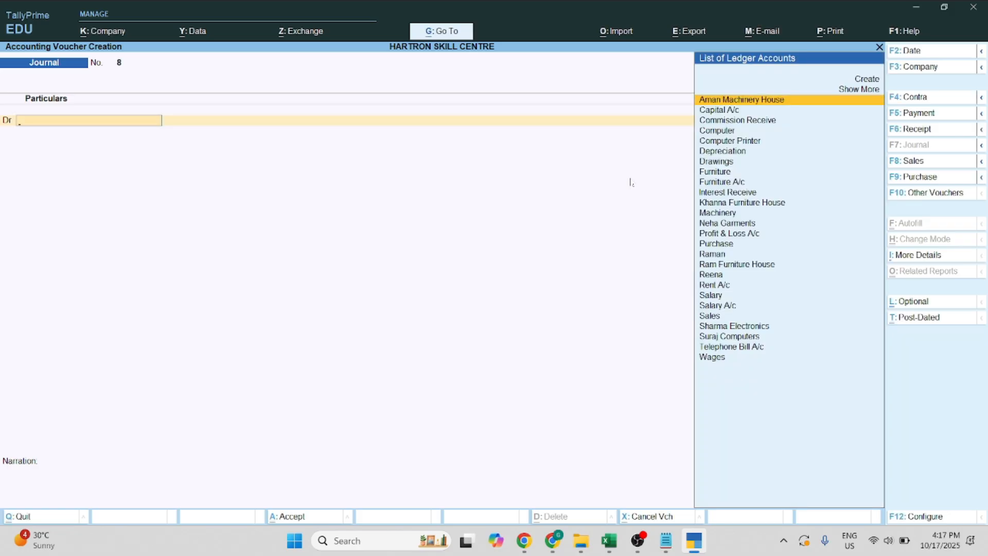
Consult entry 3 in the notes and choose Purchase as the new voucher's debit ledger, ending the inventory allocations without items
key(alt+Tab)
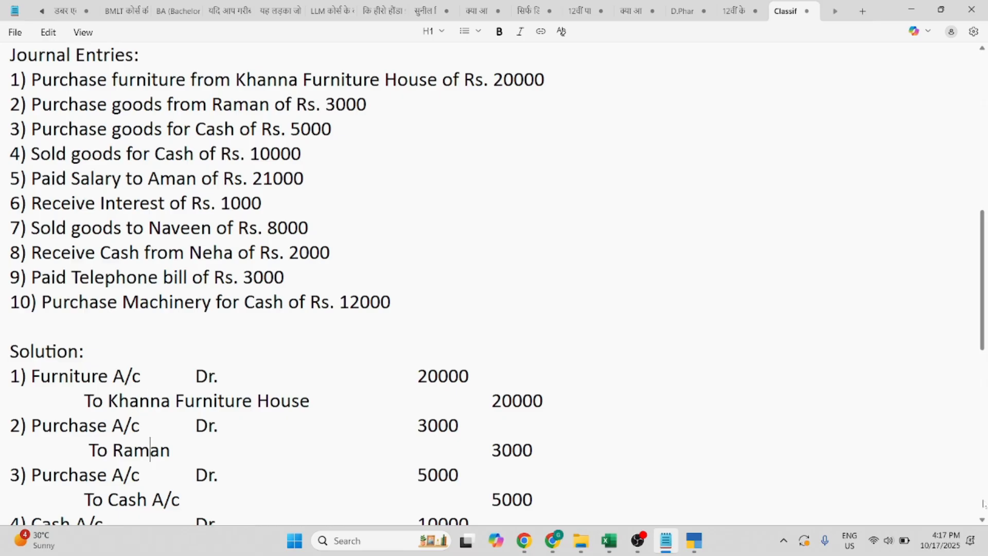
scroll(154, 499, down, 1)
scroll(983, 504, down, 1)
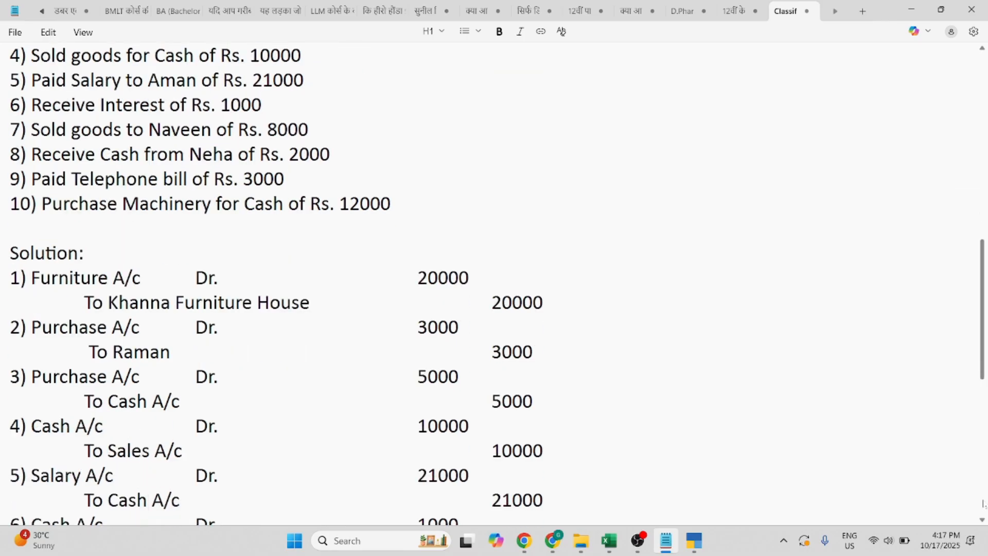
key(alt+Tab)
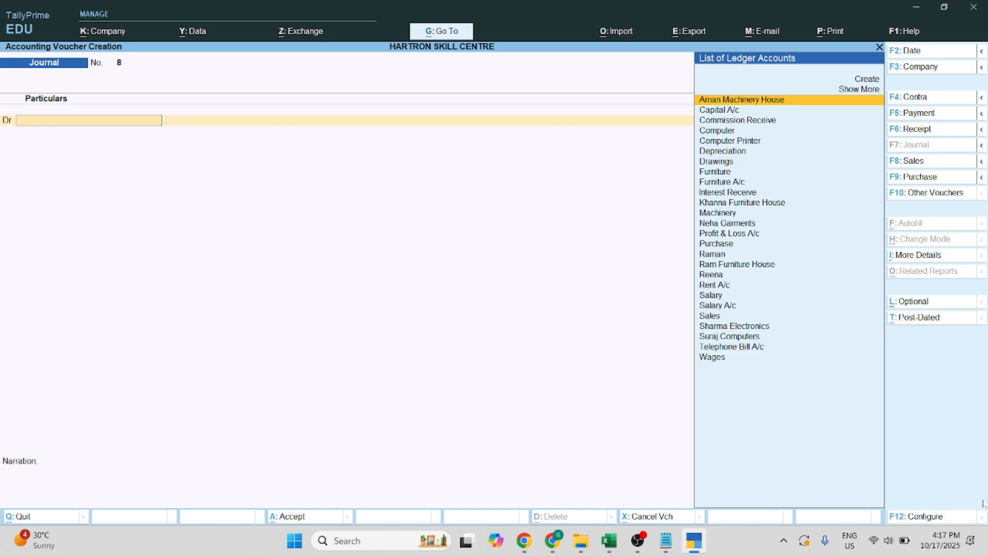
text(Pur)
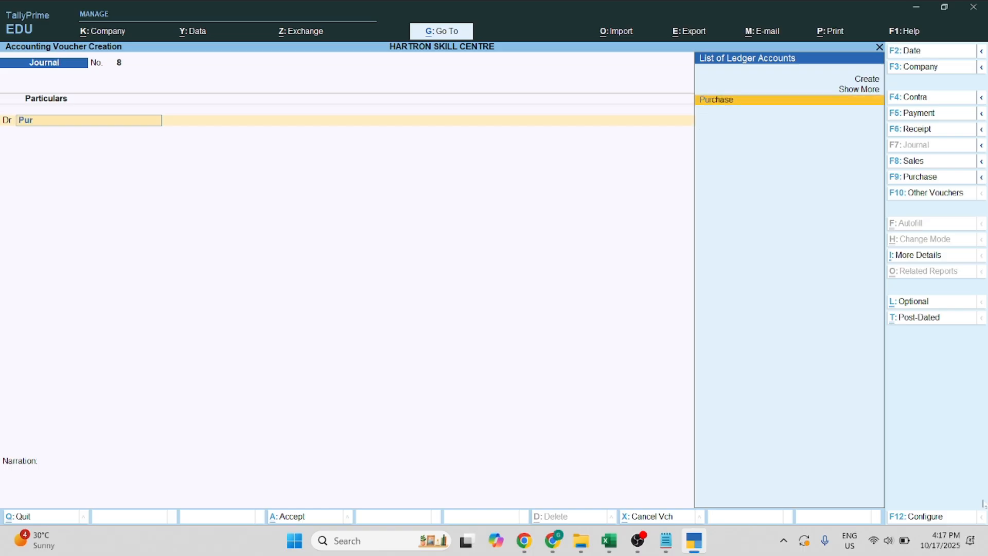
key(Return)
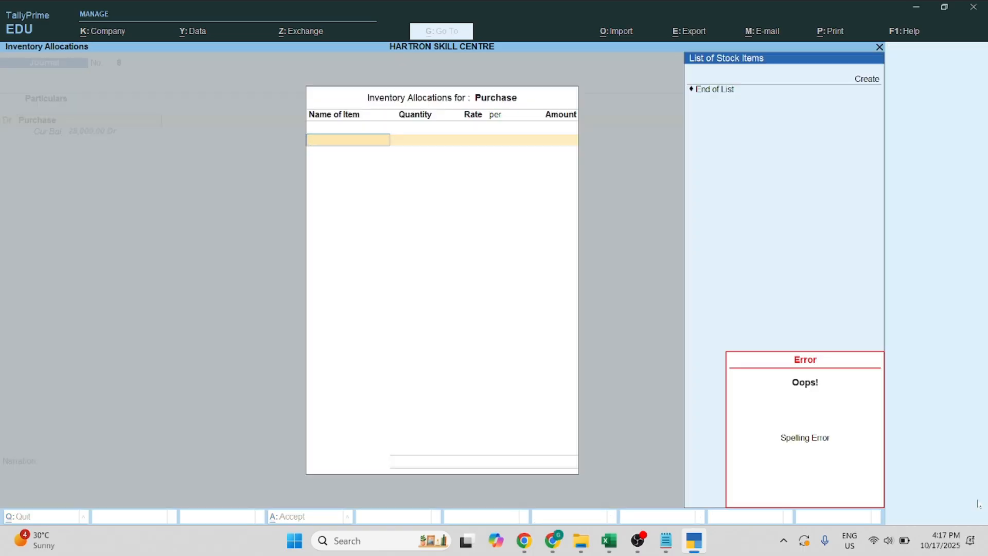
key(Return)
key(Return)
click(721, 91)
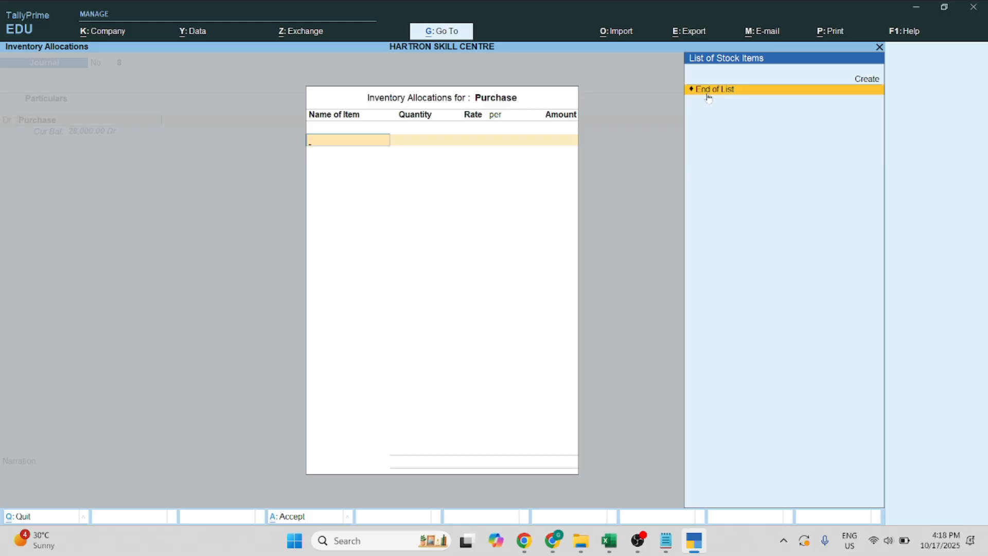
click(708, 92)
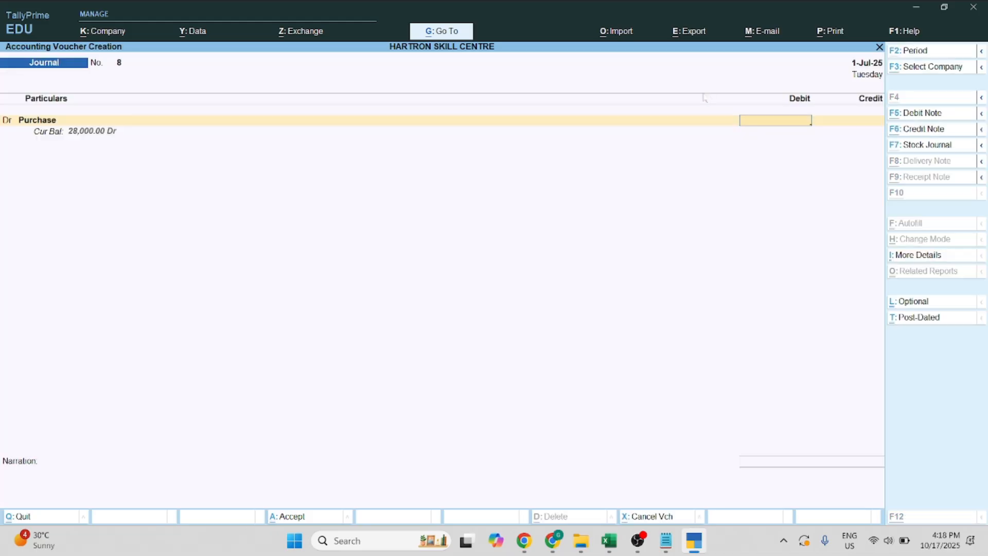
Check the amount of entry 3 in the notes and set the Purchase debit to 5000
key(alt+Tab)
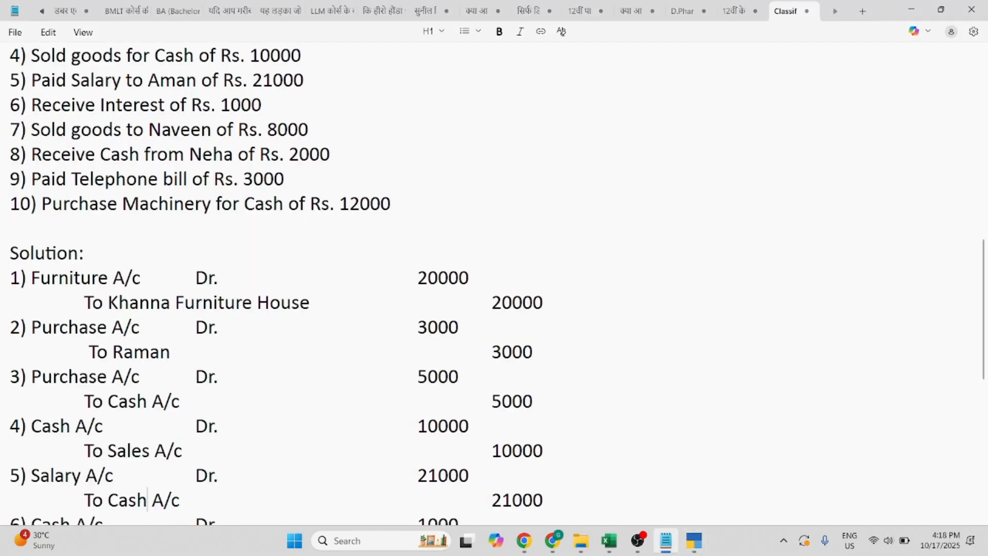
key(alt+Tab)
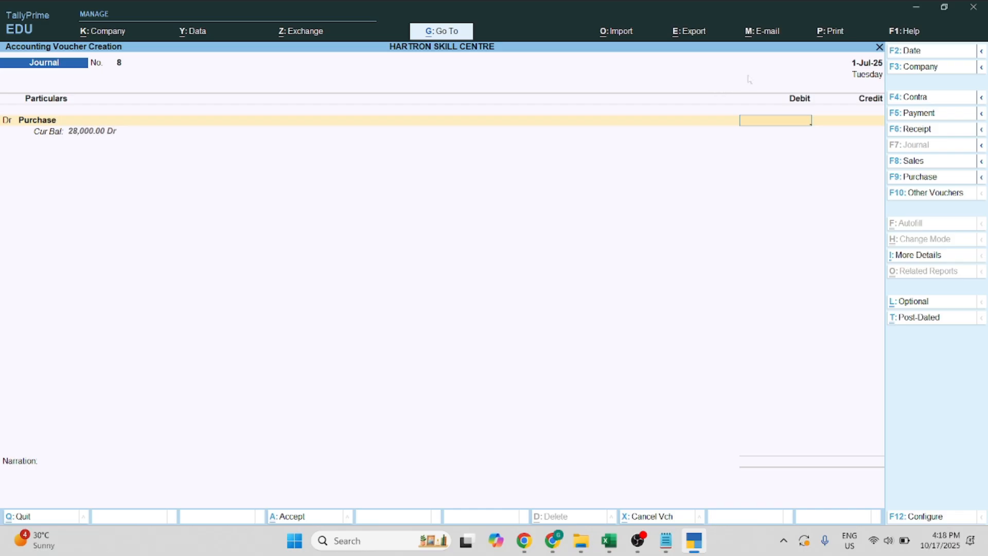
text(50000)
key(BackSpace)
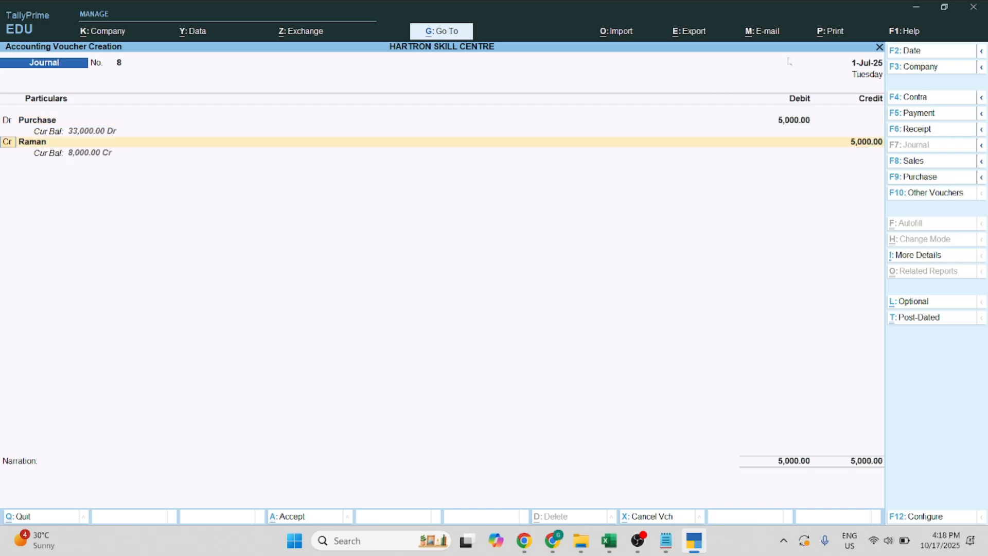
Replace the suggested credit ledger with Cash, credit it with 5000 and leave the narration blank
key(Return)
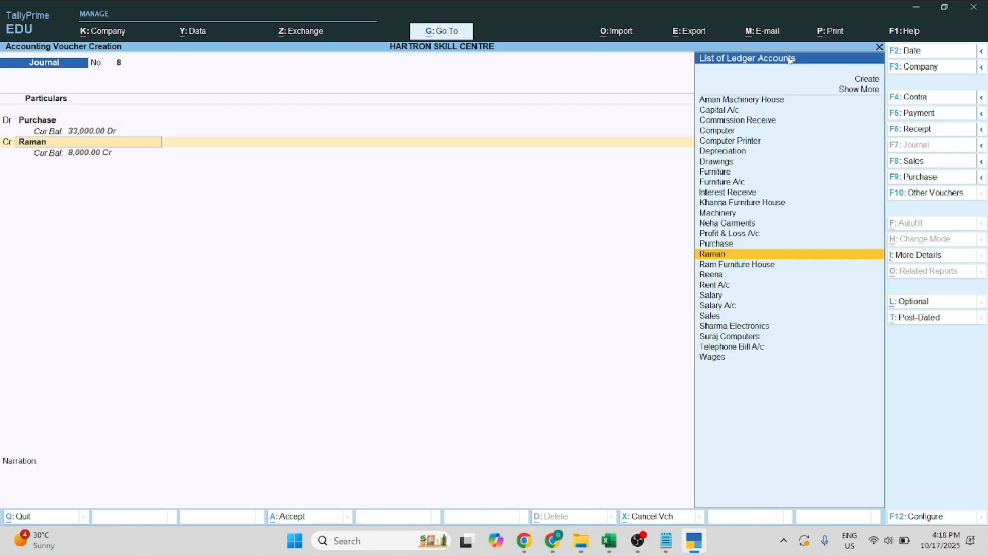
text(Cas)
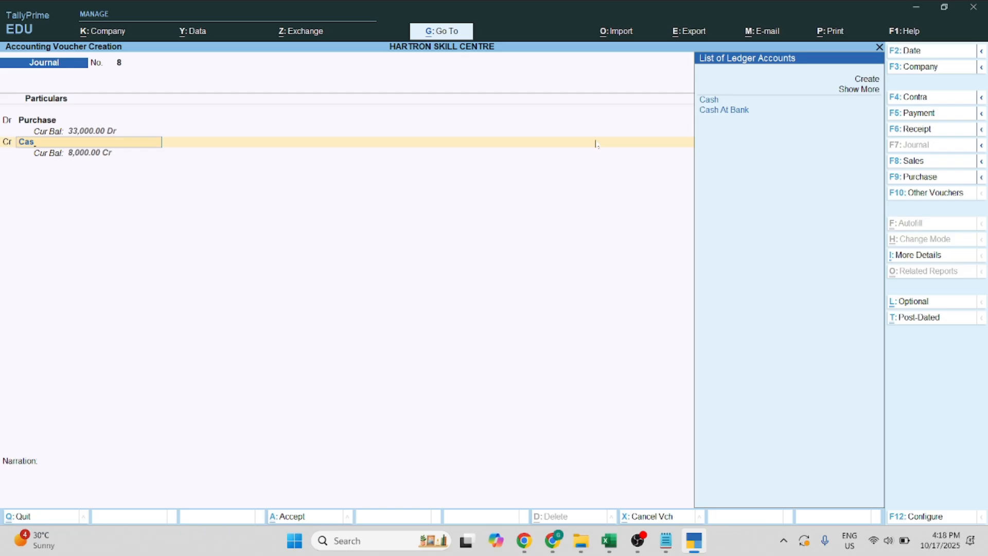
key(Return)
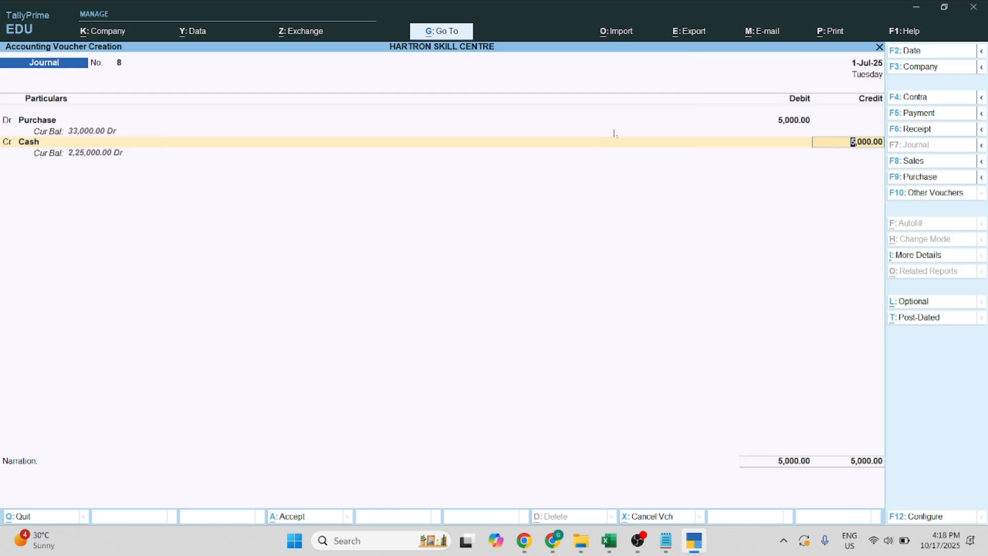
key(Return)
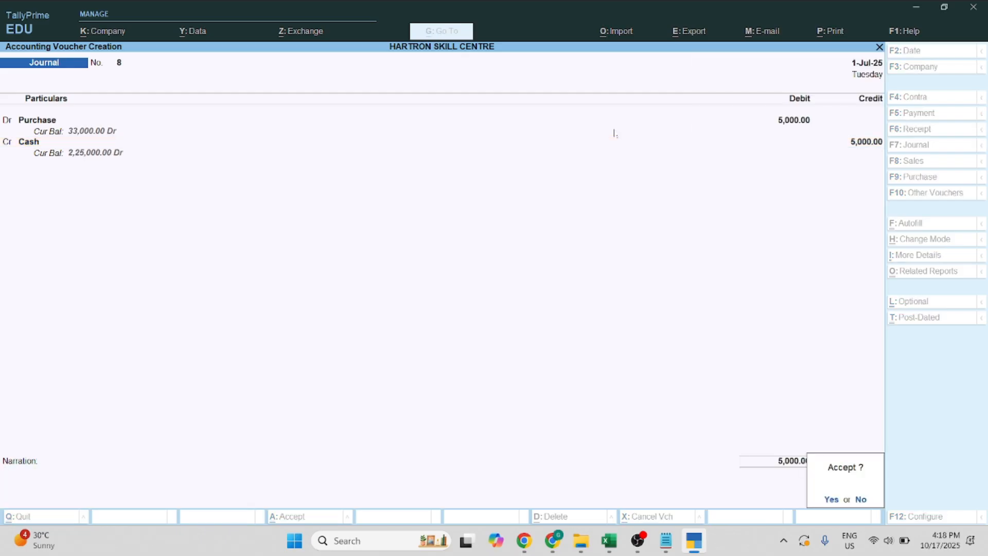
Save the cash purchase voucher, then consult entry 5 in the notes and choose Salary A/c as the new voucher's debit ledger
key(Return)
key(alt+Tab)
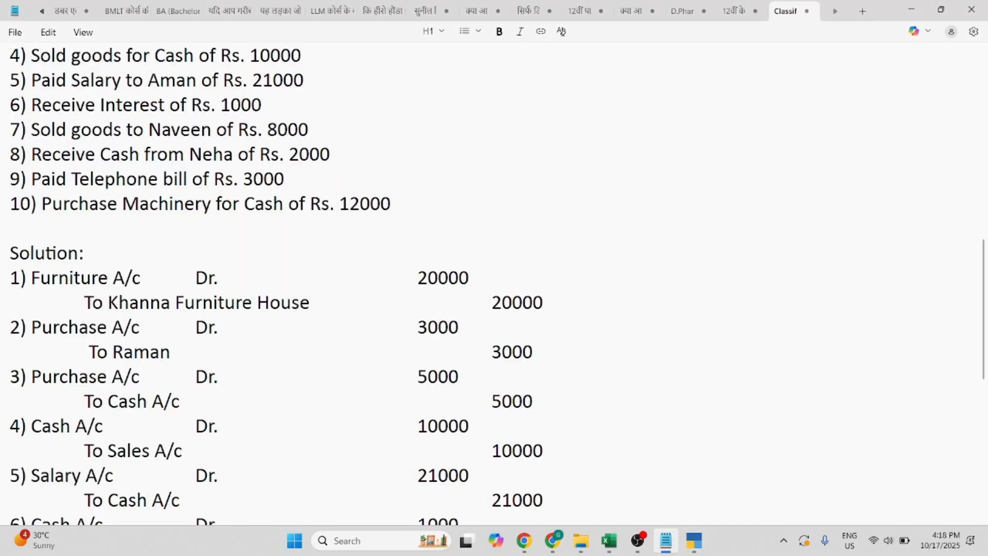
key(alt+Tab)
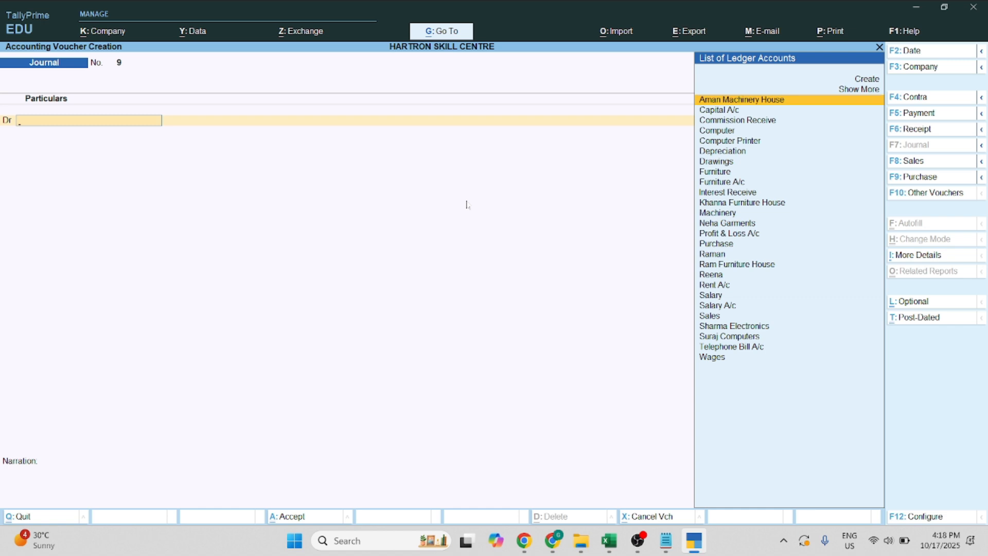
text(Sal)
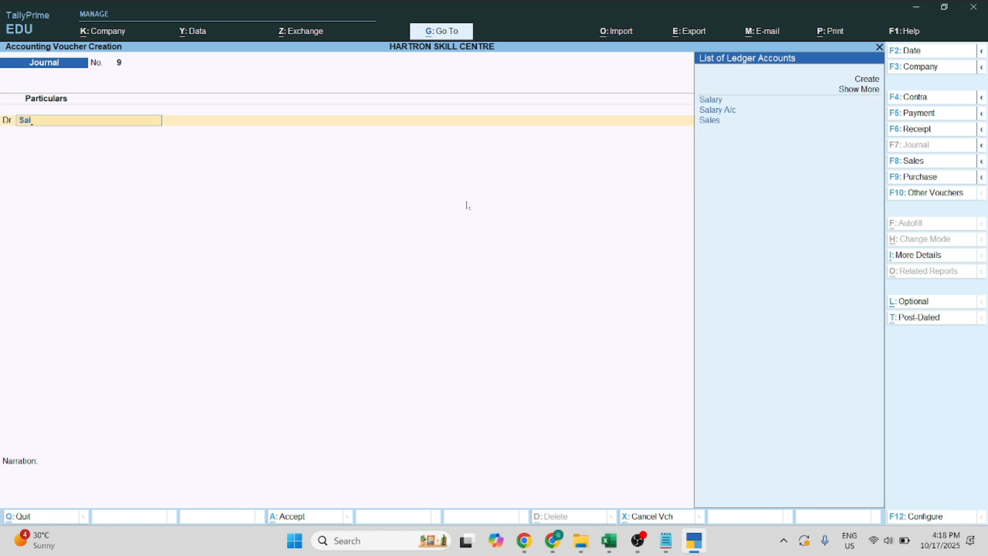
key(Down)
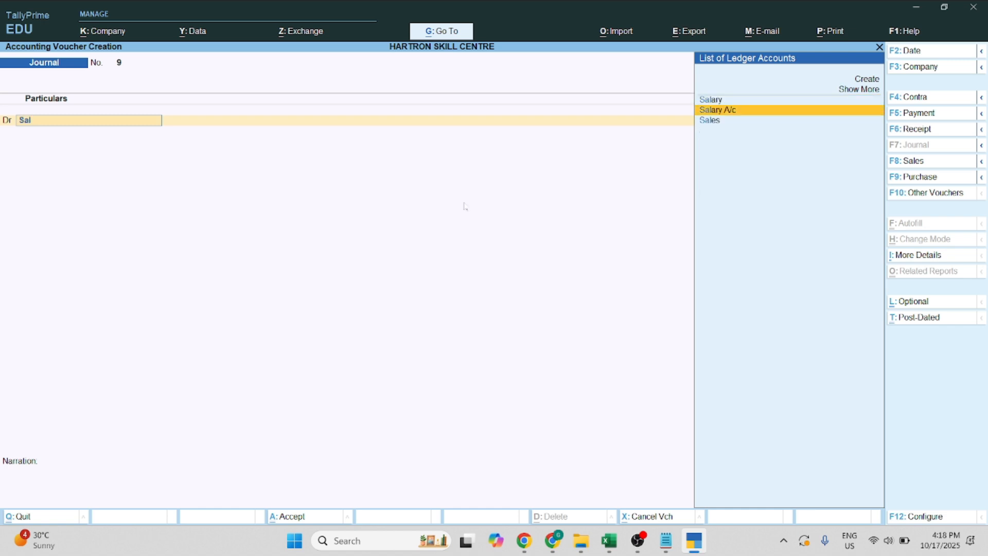
key(Return)
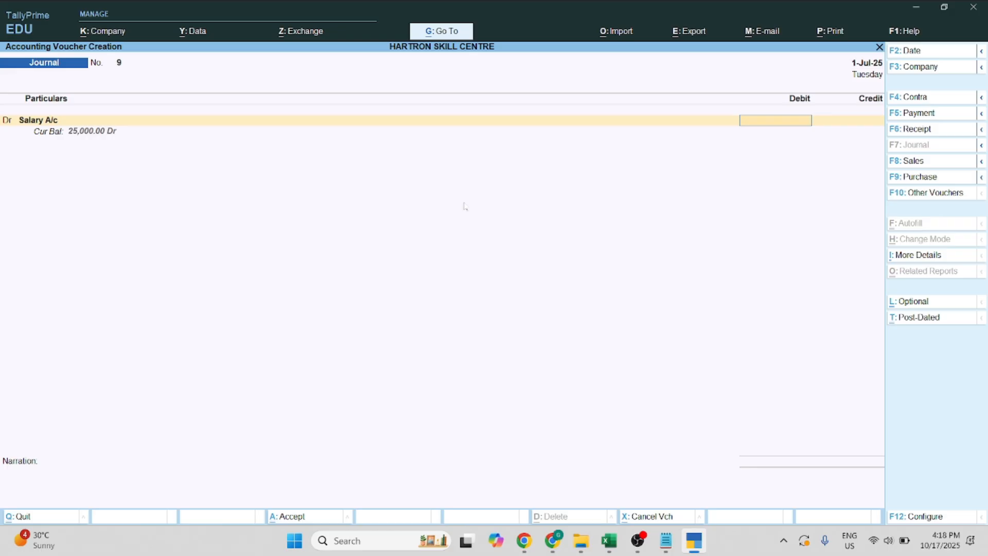
Check the amount of entry 5 in the notes and set the Salary A/c debit to 21000
key(alt+Tab)
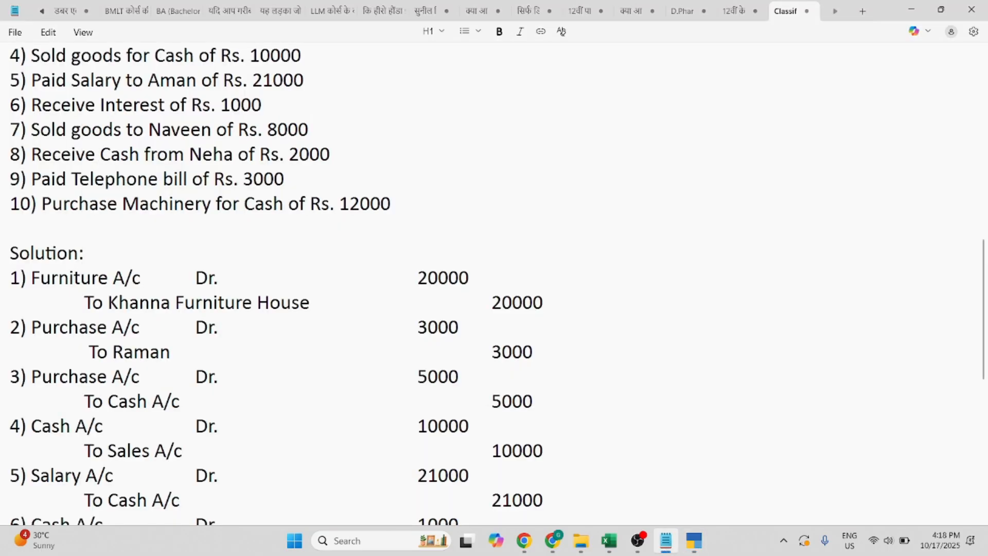
key(alt+Tab)
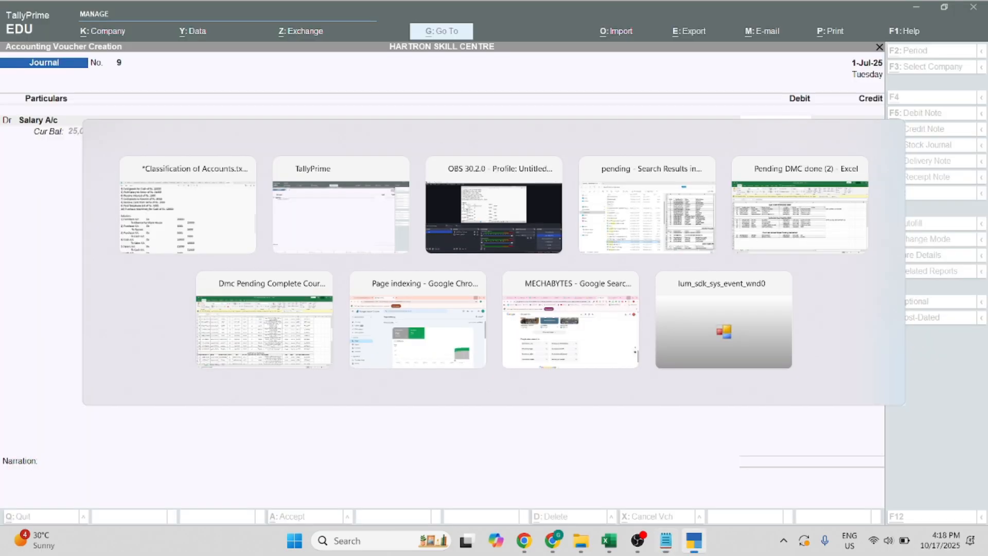
text(2)
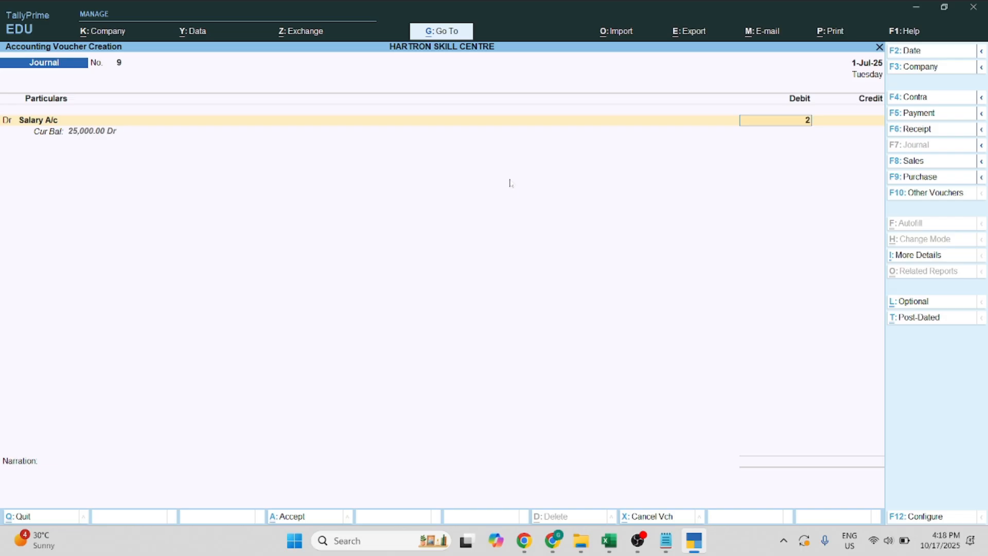
text(1000)
key(Return)
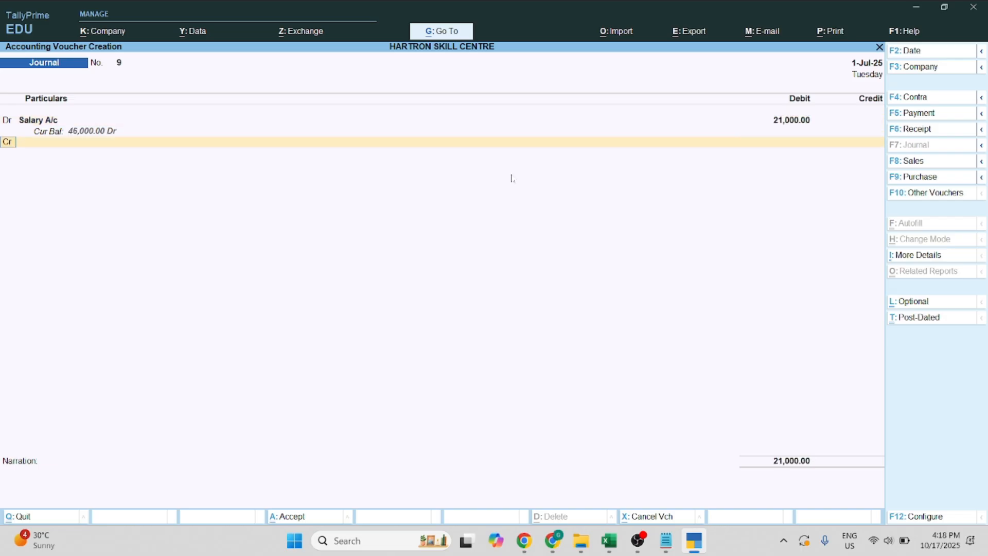
Credit Cash with 21000, leave the narration blank and save the salary voucher
text(Cash)
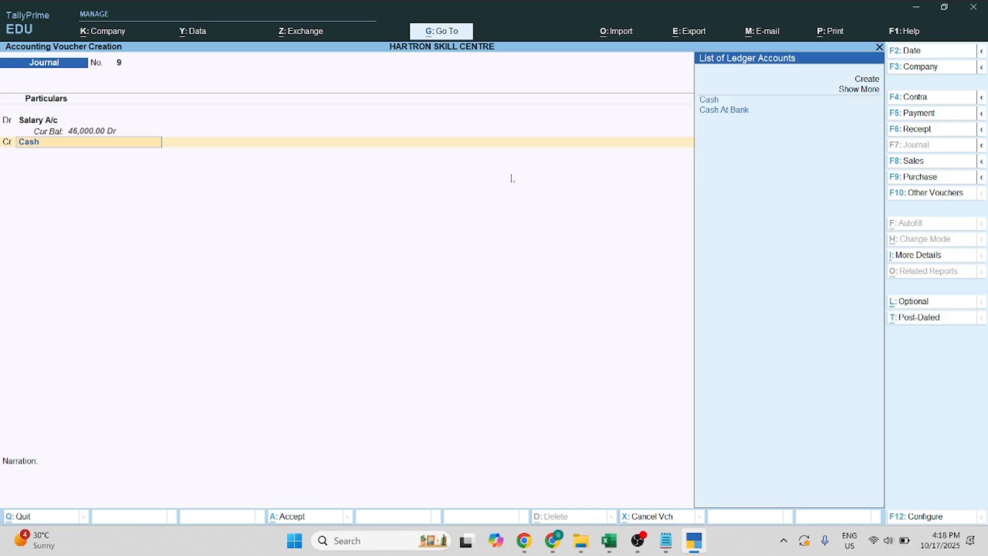
key(Return)
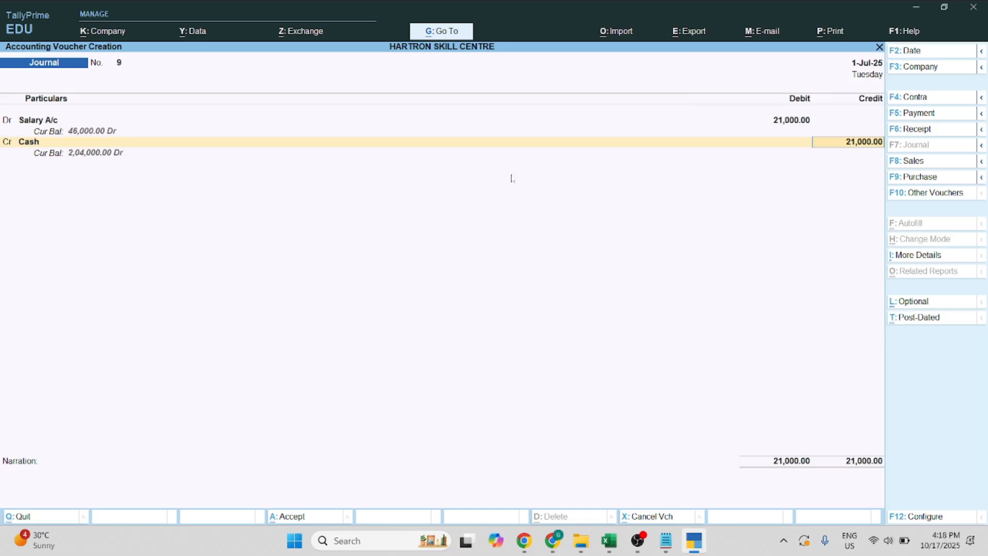
key(Return)
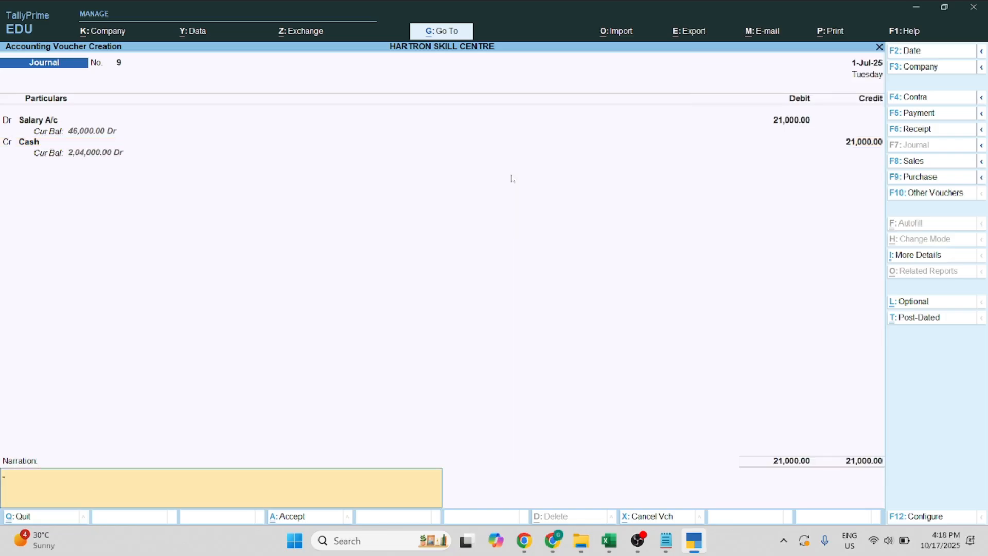
key(Return)
key(Return)
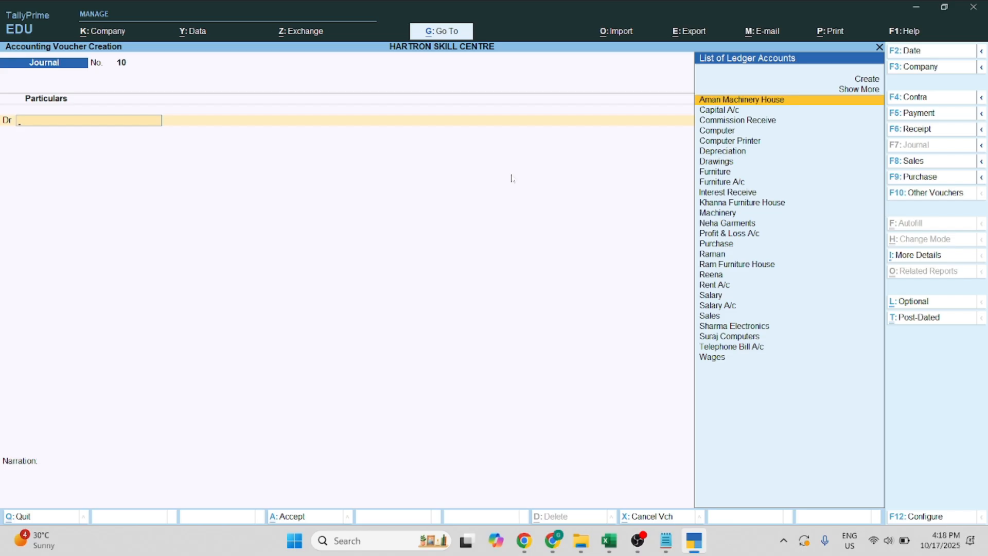
Consult entry 6 in the notes and choose Cash as the new voucher's debit ledger
key(alt+Tab)
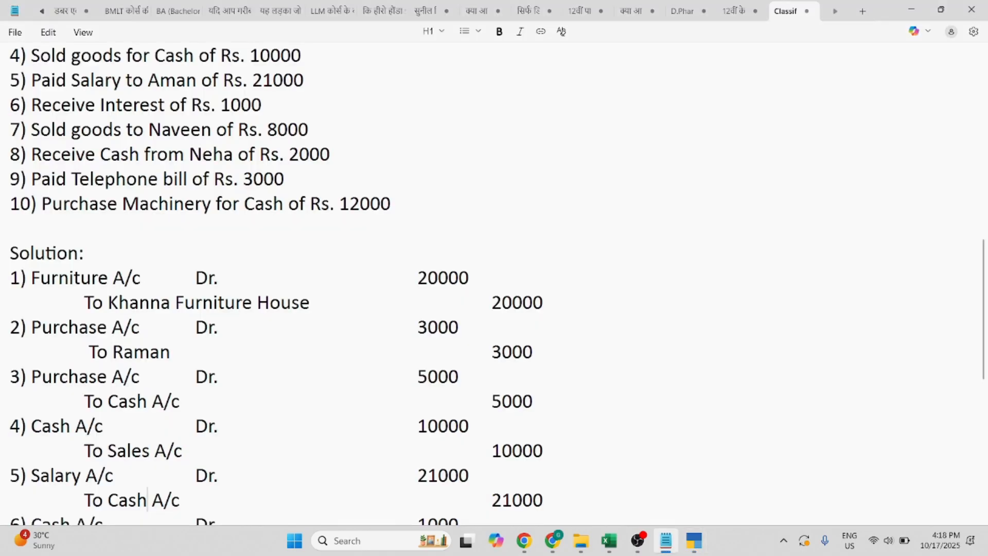
key(Down)
key(Down)
key(Down)
key(Down)
key(Down)
key(Down)
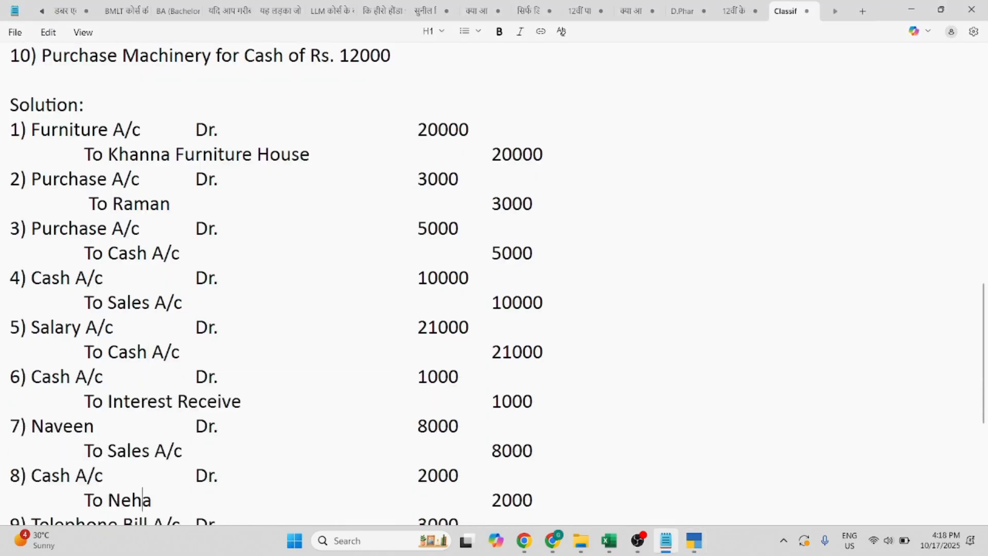
key(Up)
key(Up)
key(Up)
key(Up)
key(alt+Tab)
text(C)
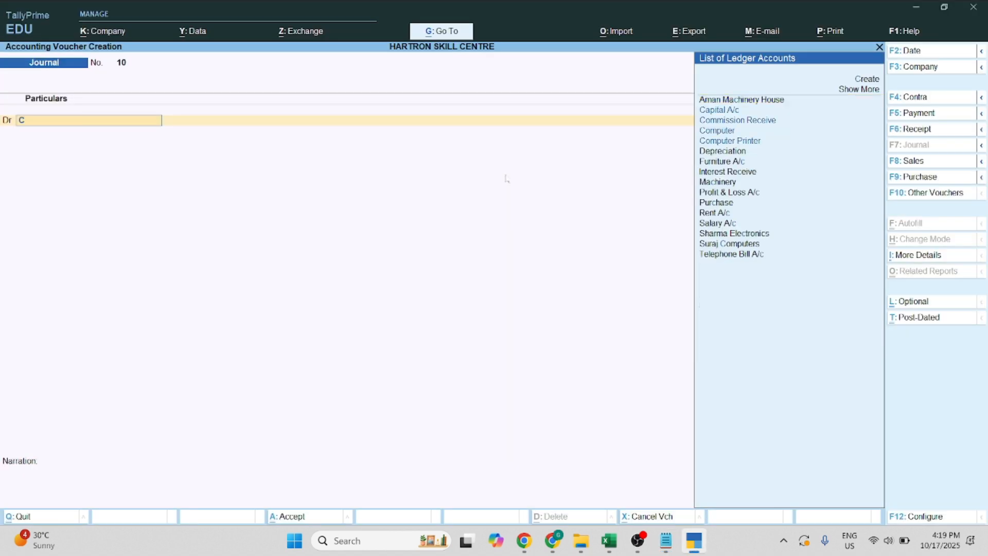
text(ash)
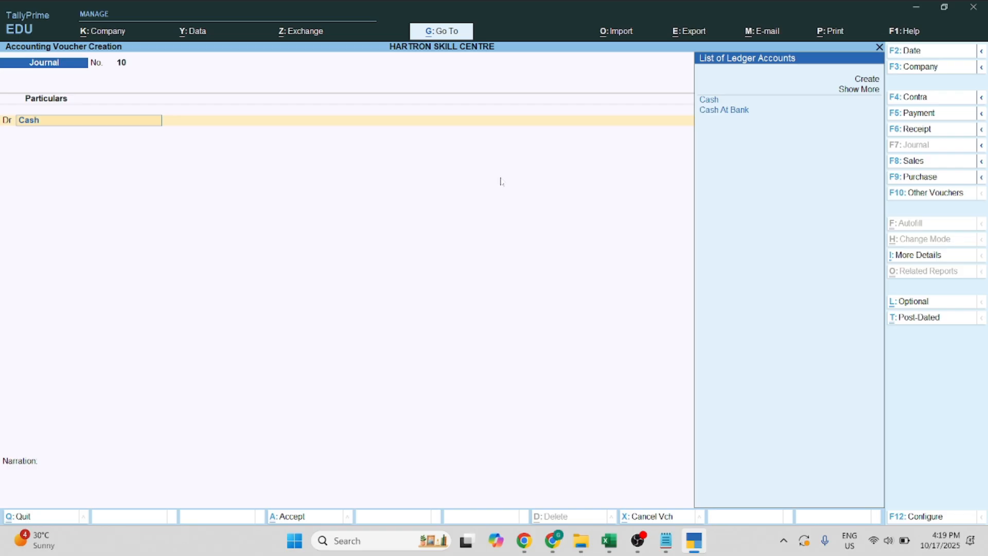
key(Down)
key(Up)
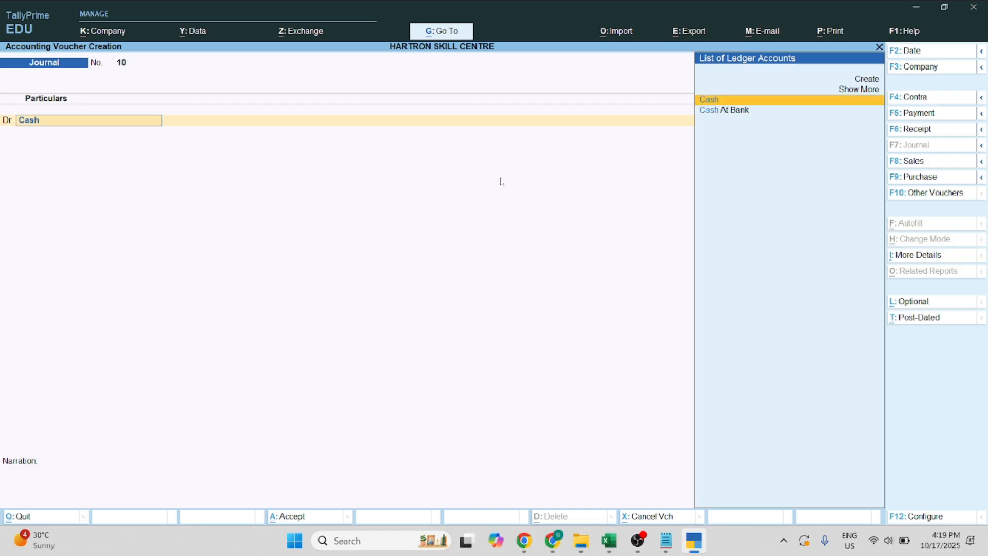
key(Return)
Check the amount of entry 6 in the notes, set the Cash debit to 1000 and go on to the credit ledger
key(alt+Tab)
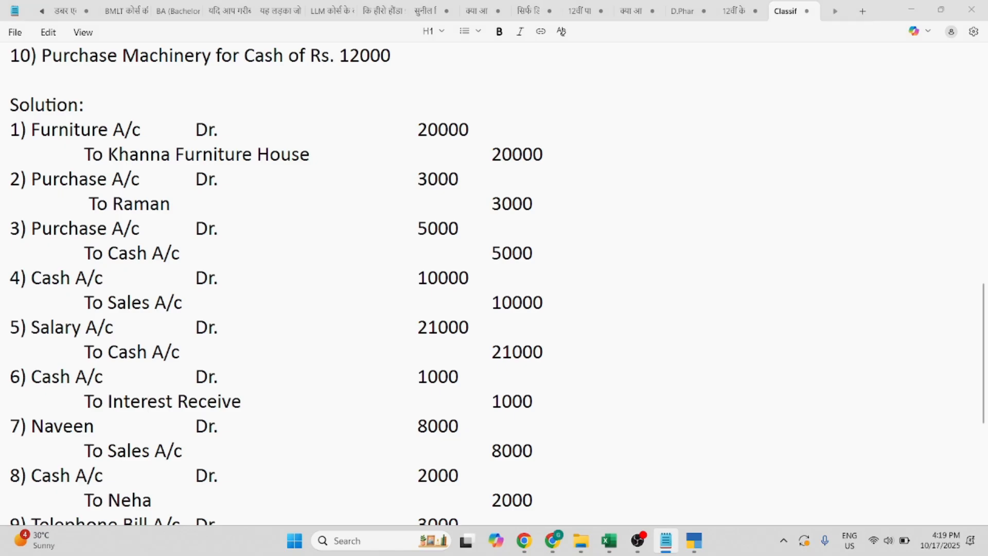
key(alt+Tab)
text(1)
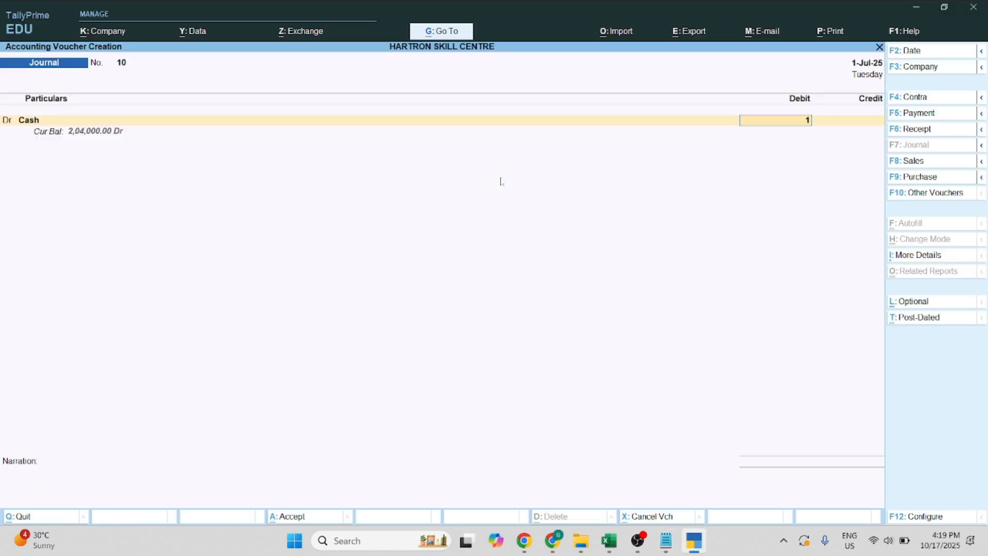
text(000)
key(Return)
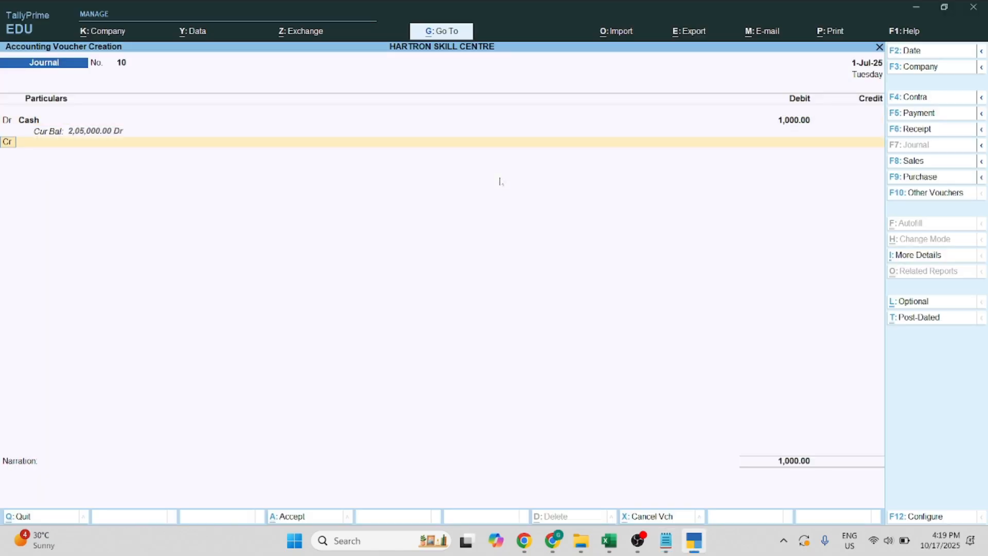
key(Return)
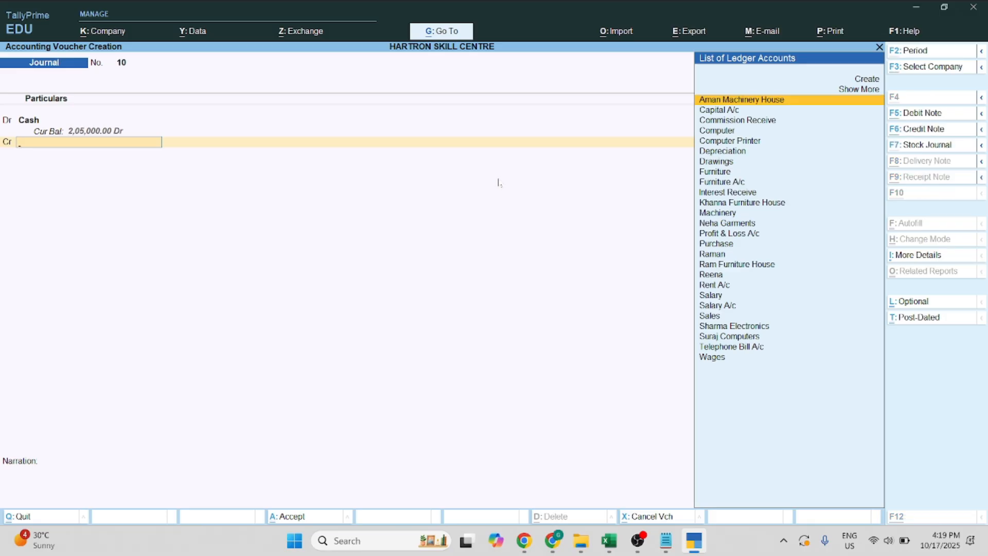
key(alt+c)
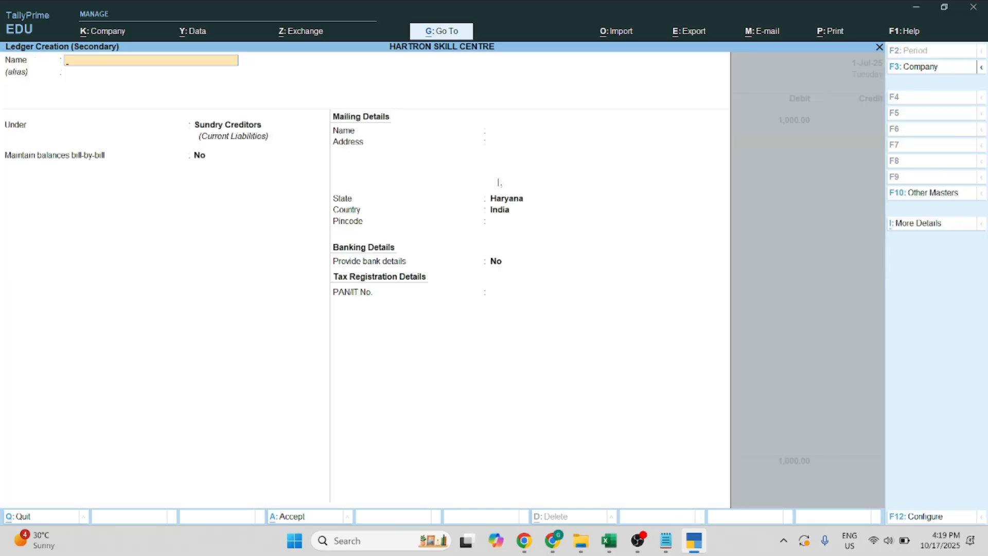
text(Interest Receive)
key(Return)
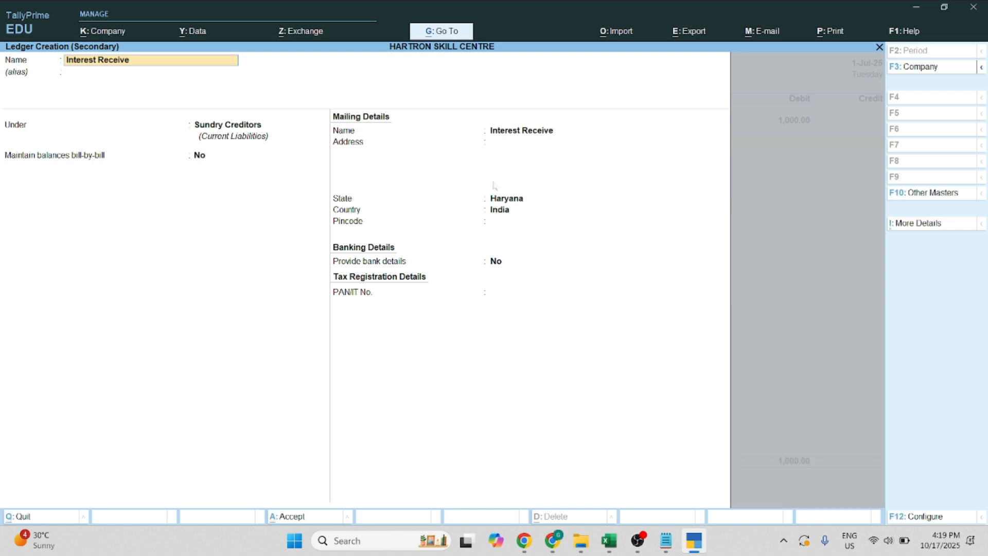
key(BackSpace)
key(Escape)
key(Return)
key(Escape)
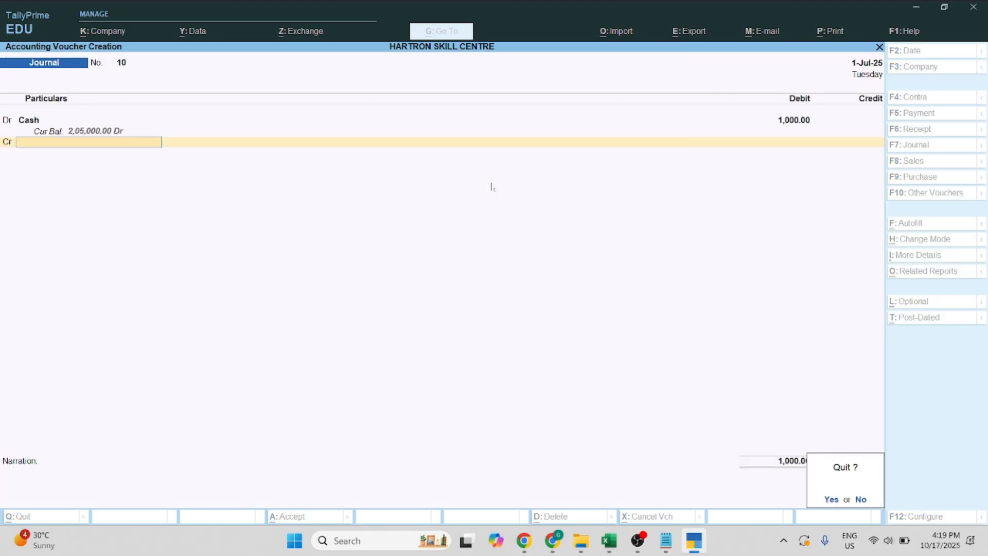
key(n)
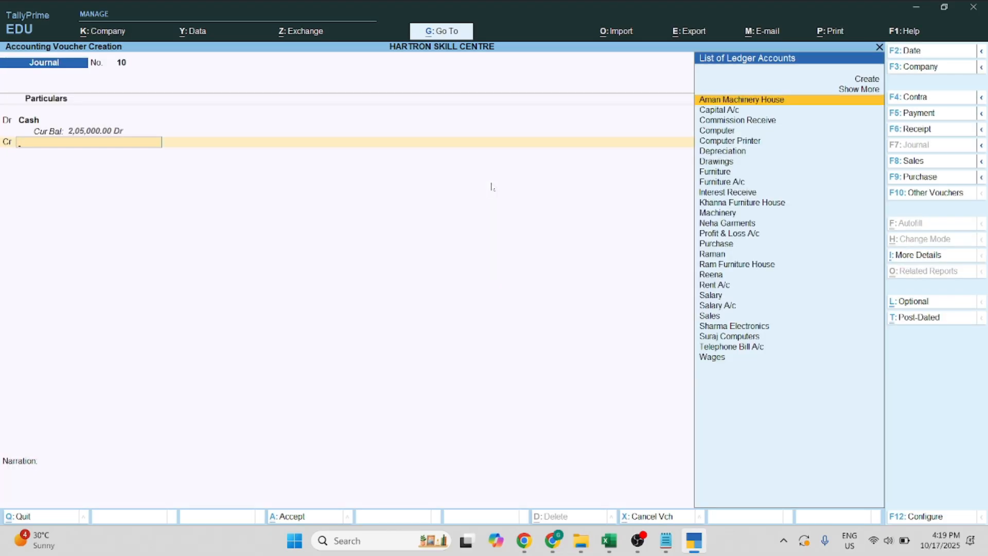
Credit the existing Interest Receive ledger with 1000, leave the narration blank and save the voucher
text(In)
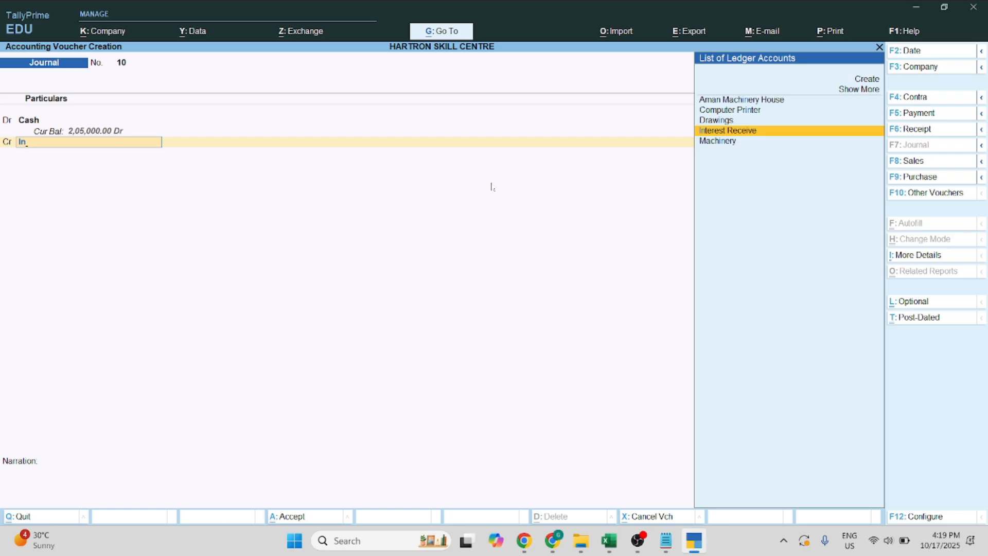
key(Return)
key(Return)
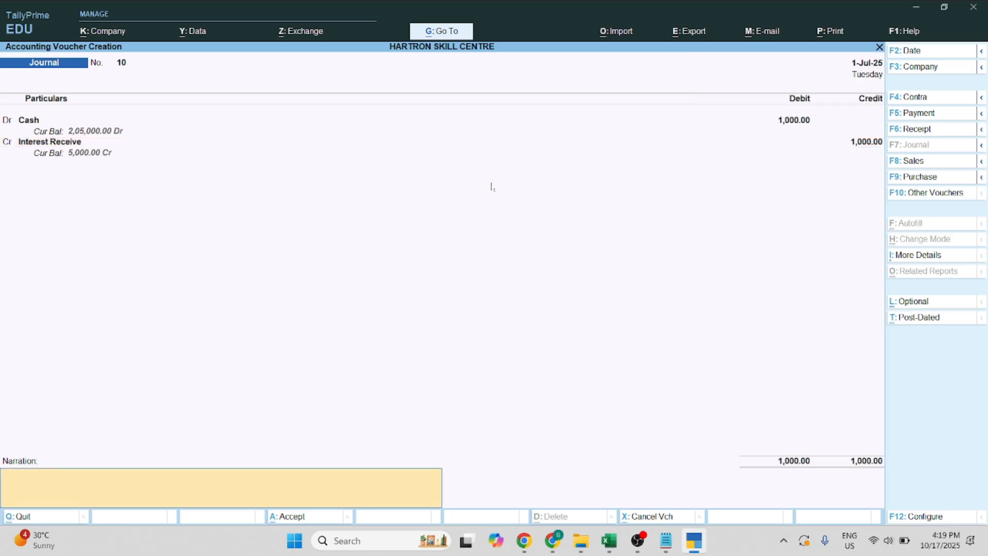
key(Return)
key(y)
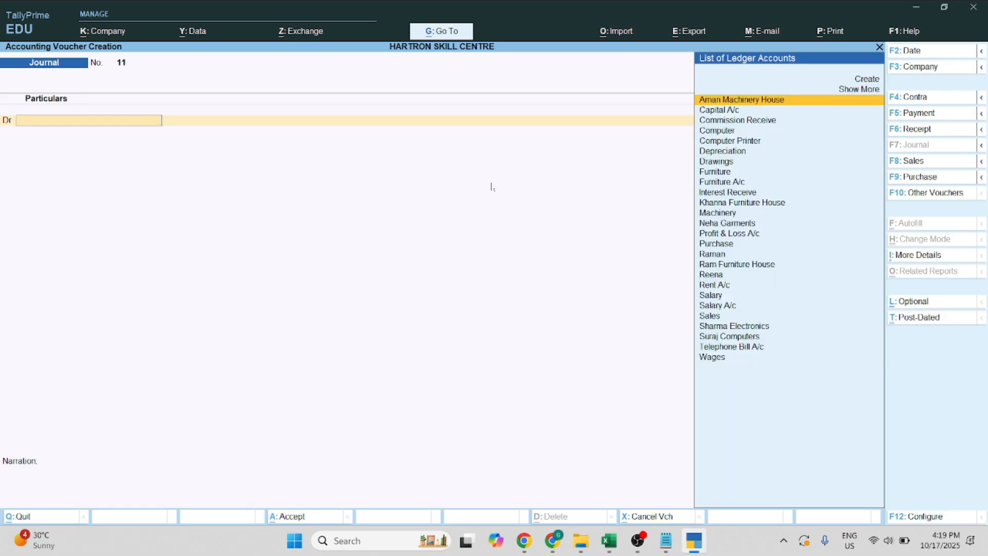
Consult entry 7 in the notes and start a new debit ledger with that entry's customer name, leaving the alias blank
key(alt+Tab)
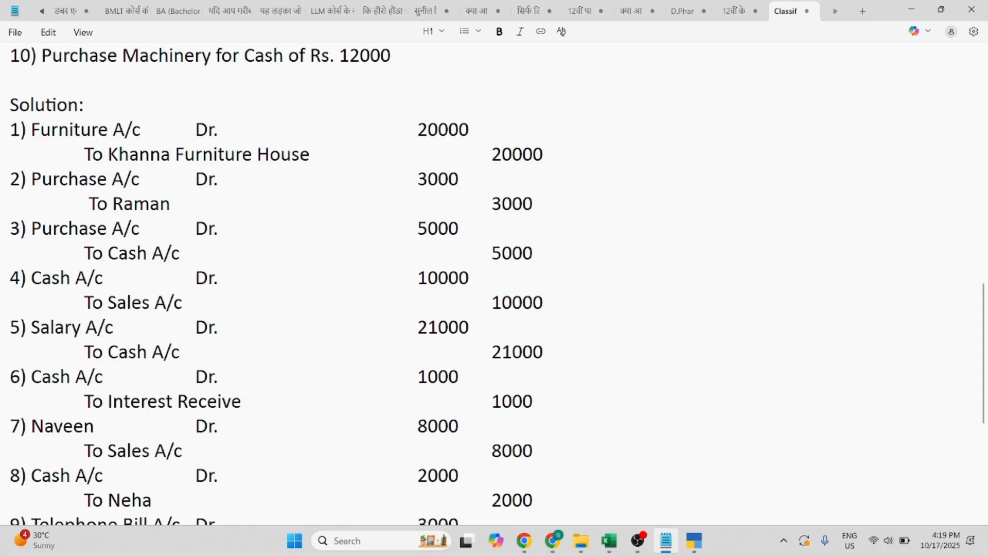
key(alt+Tab)
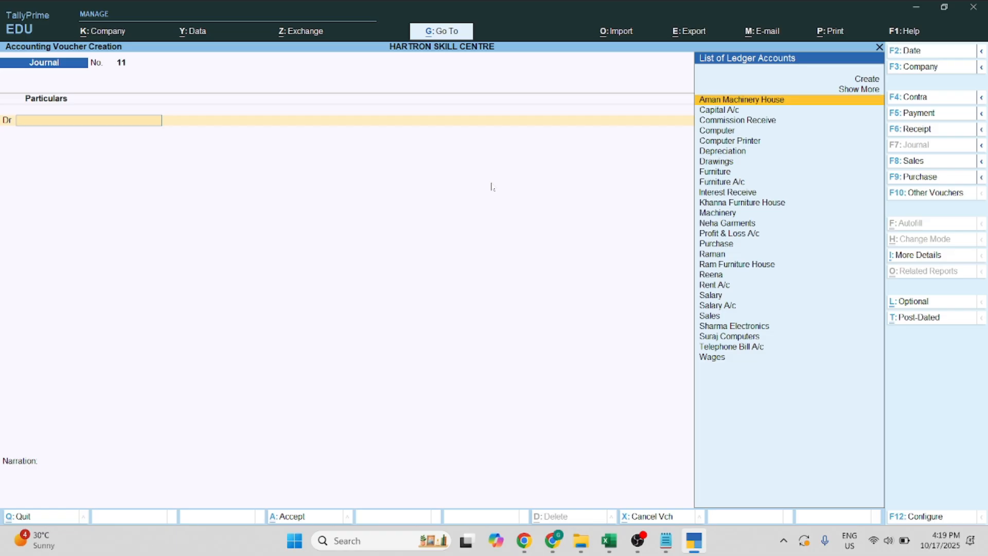
key(alt+c)
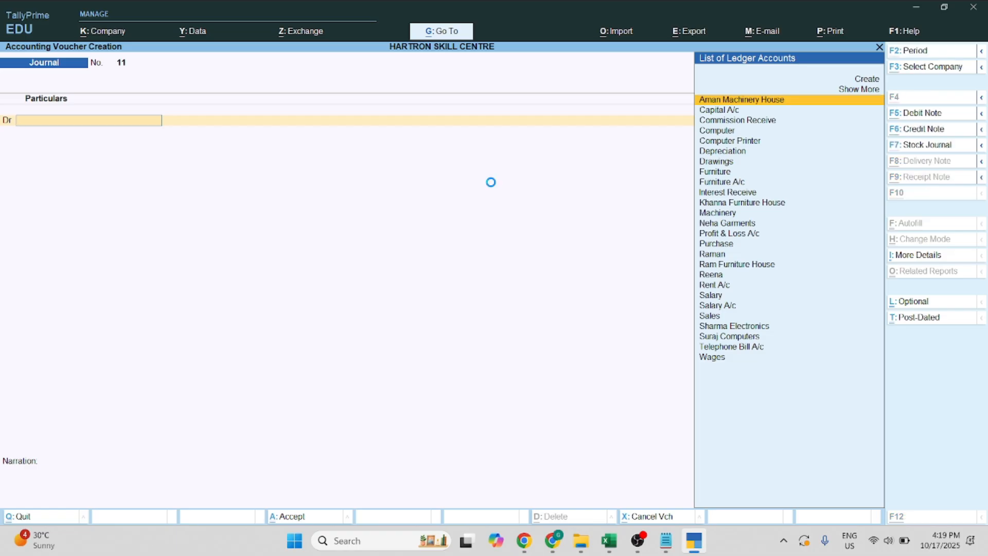
text(Navee)
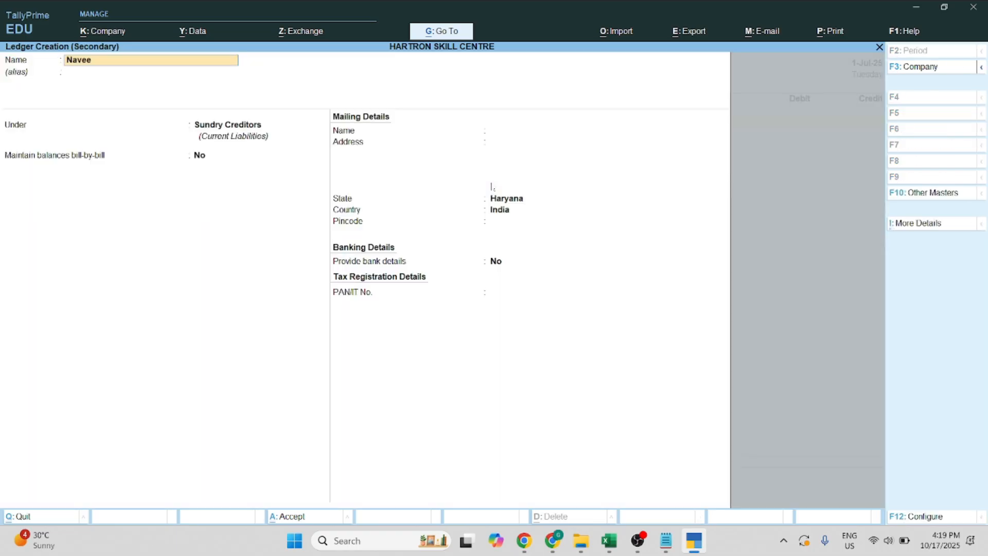
text(n)
key(Return)
key(Return)
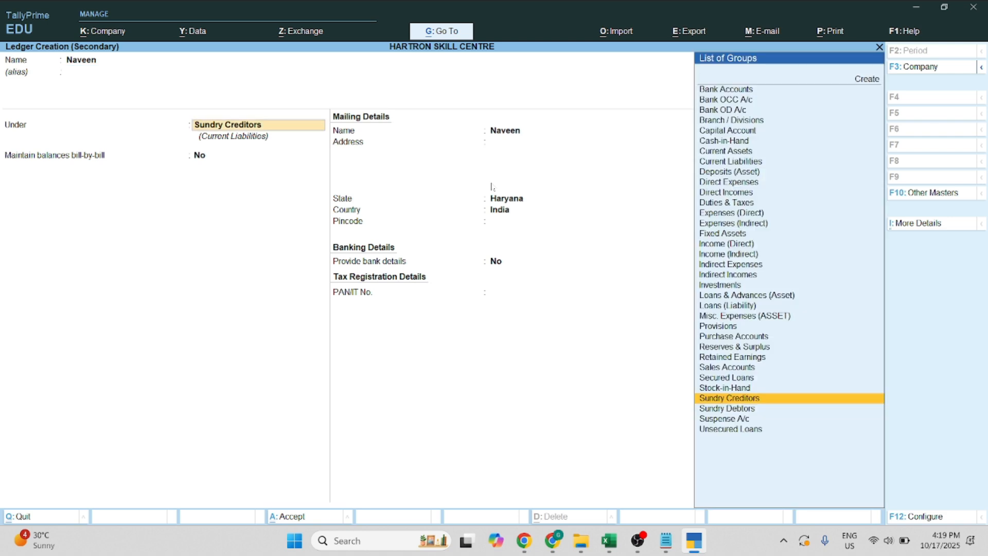
Place the entry 7 customer's ledger under the Sundry Debtors group, keeping bill-by-bill balances at No and the default mailing name
text(S)
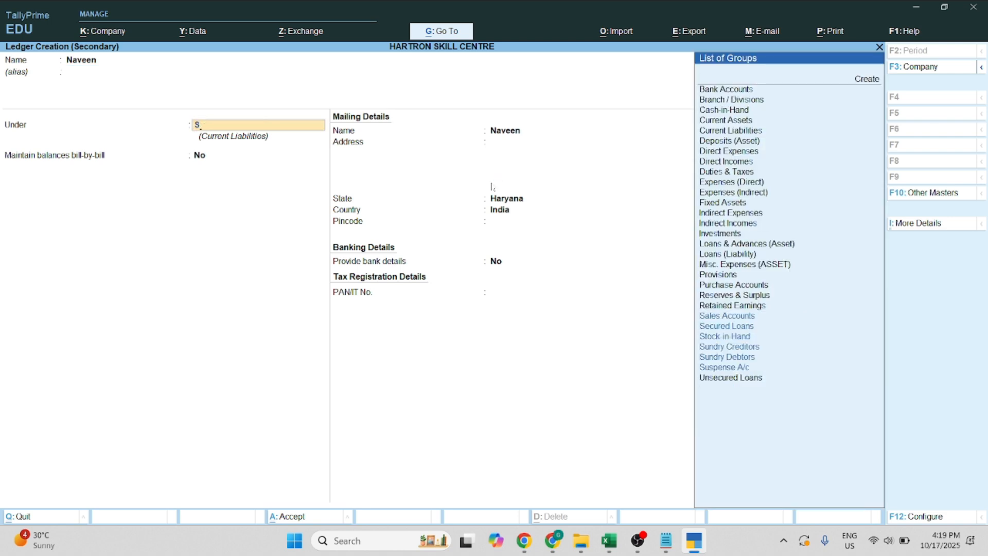
key(Down)
key(Down)
key(Down)
key(Down)
key(Down)
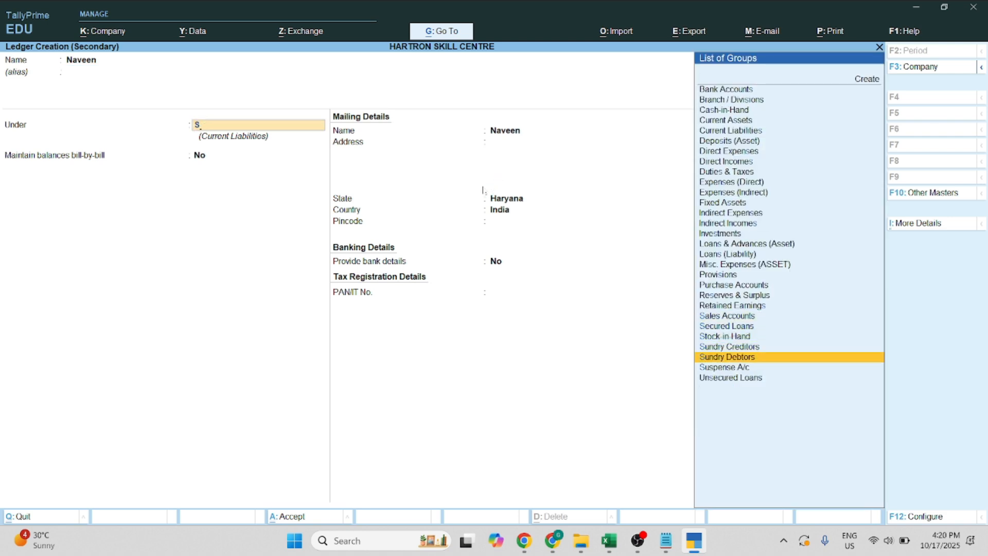
key(Return)
key(Return)
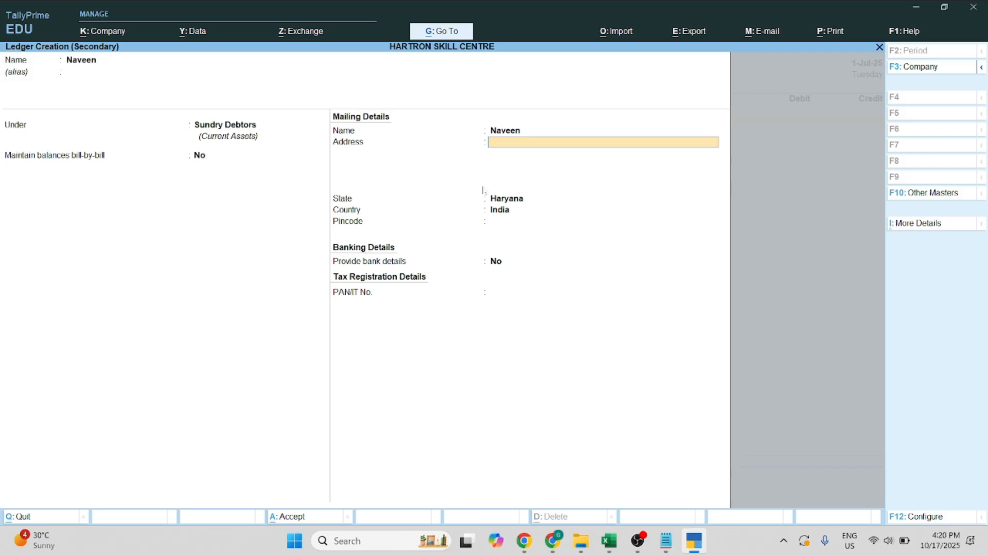
Keep the default address, banking and tax details, save the entry 7 customer's ledger and use it as the voucher's debit ledger
key(Return)
key(Return)
key(Return)
key(Return)
key(Return)
key(Return)
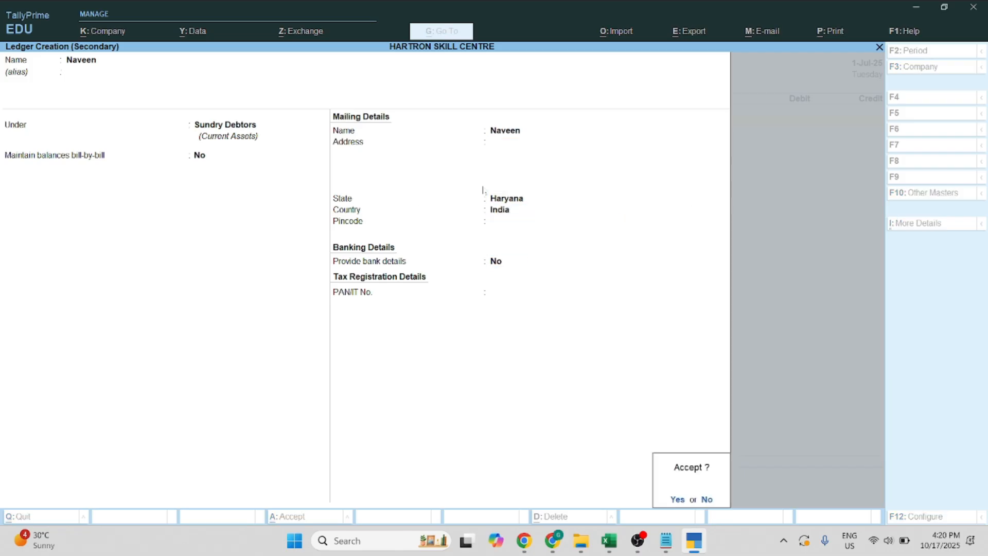
key(Return)
key(Return)
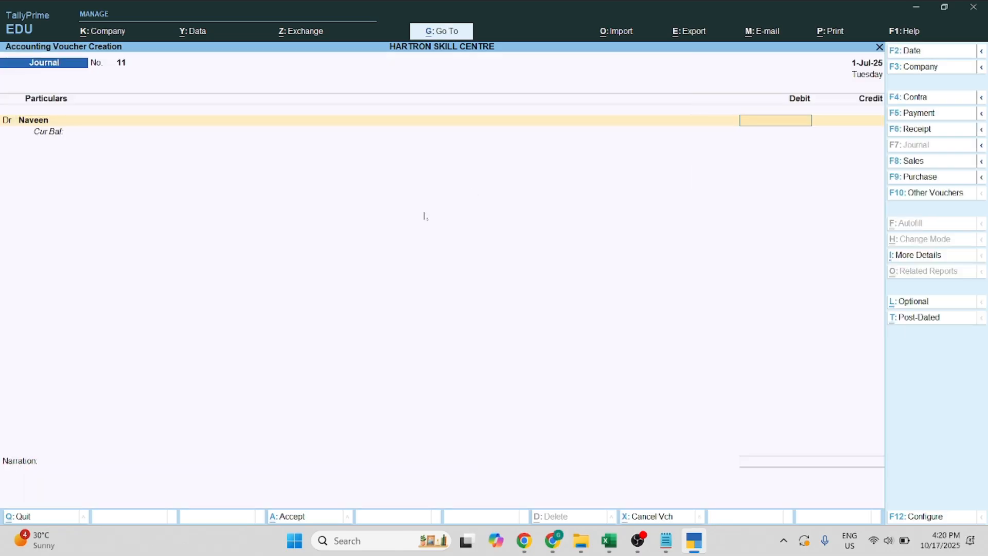
Check the amount of entry 7 in the notes, set the customer's debit to 8000 and go on to the credit ledger
key(alt+Tab)
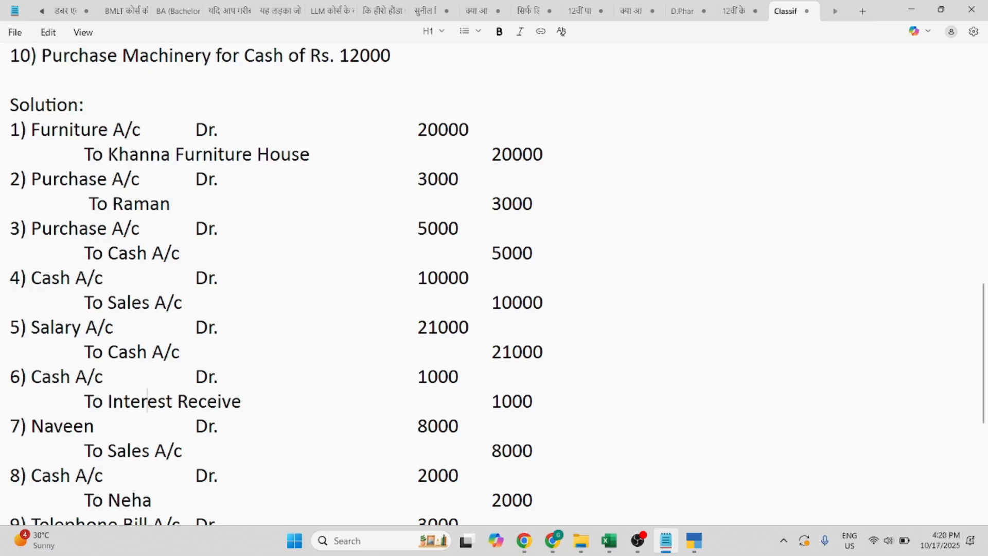
key(alt+Tab)
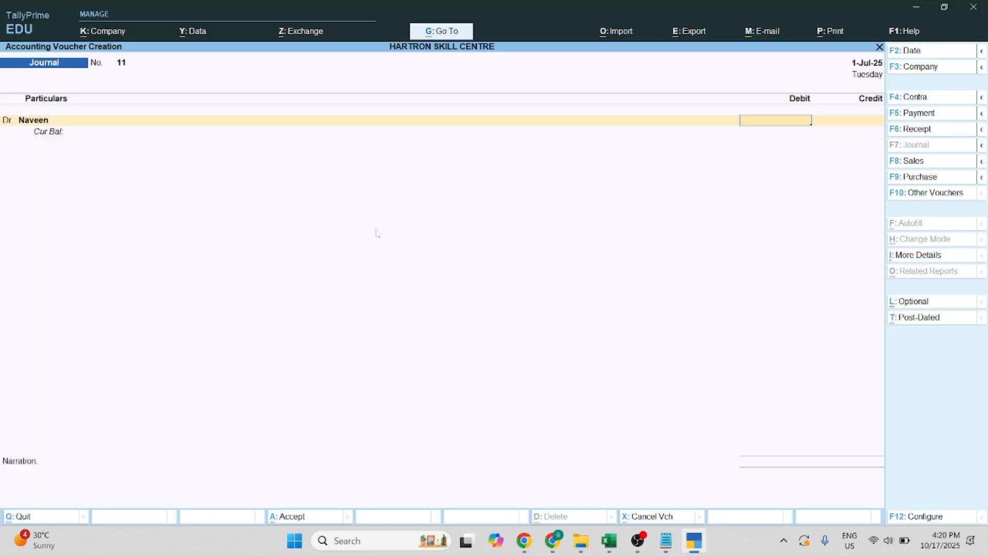
text(8000)
key(Return)
key(Return)
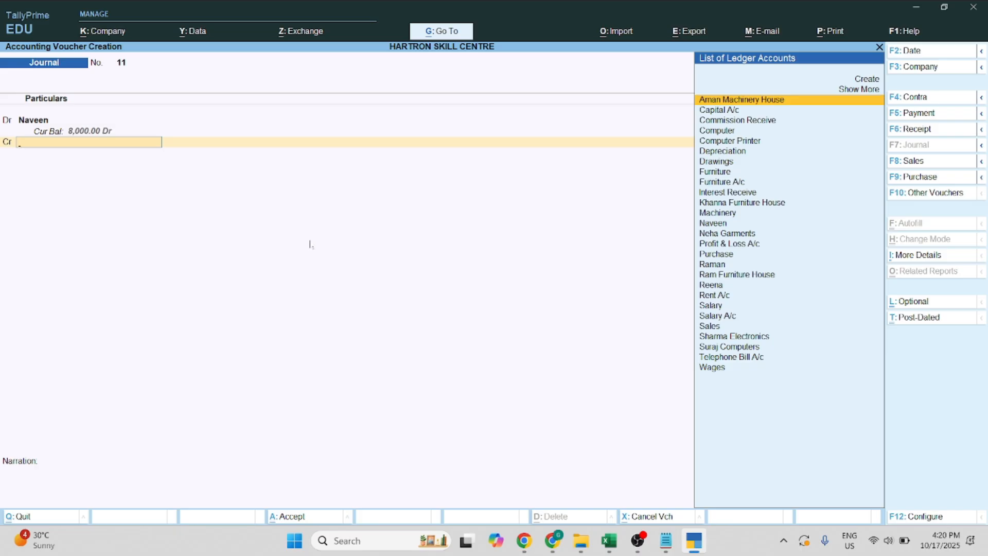
Credit the Sales ledger with 8000, leave the narration blank and save the voucher
text(S)
key(Down)
key(Down)
key(Down)
key(Down)
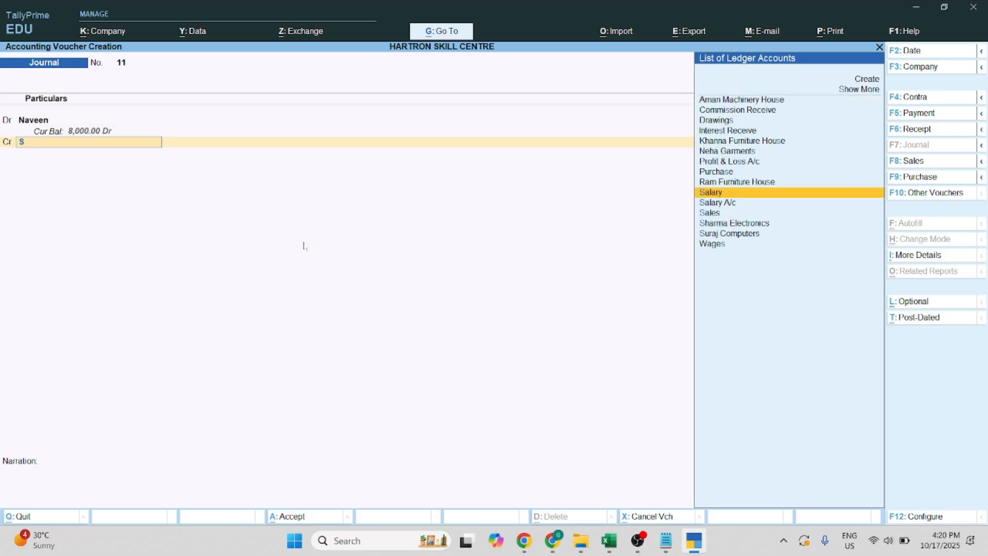
key(Up)
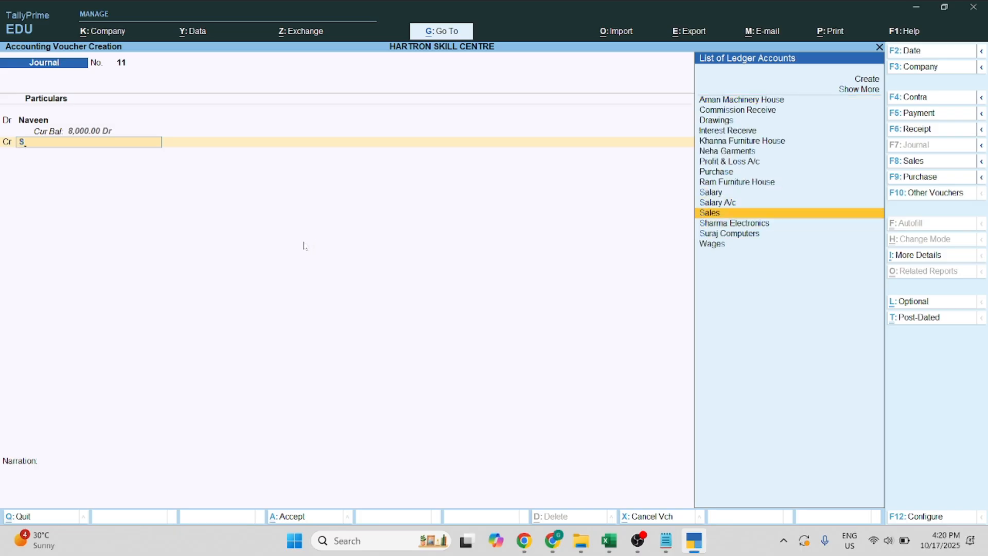
key(Return)
key(Return)
key(Return)
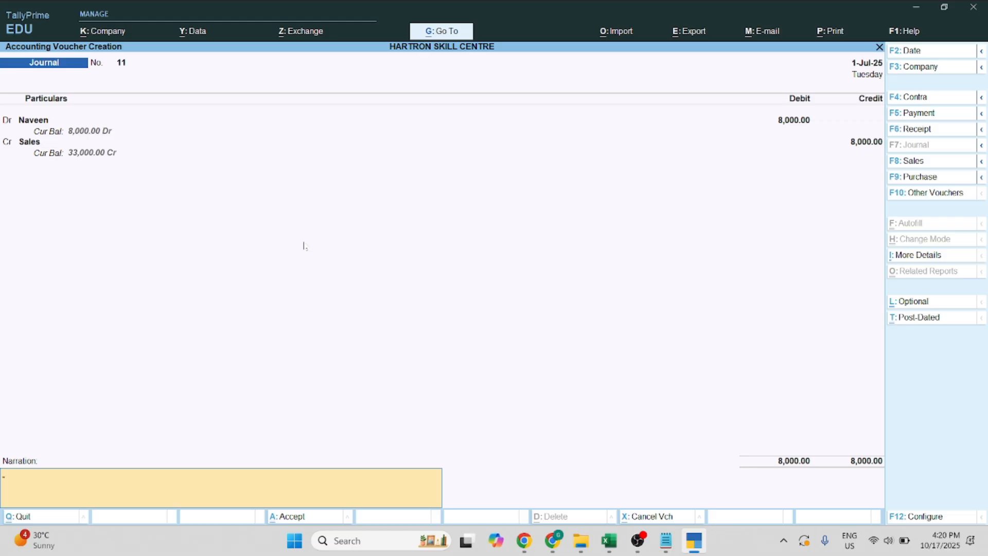
key(Return)
key(Return)
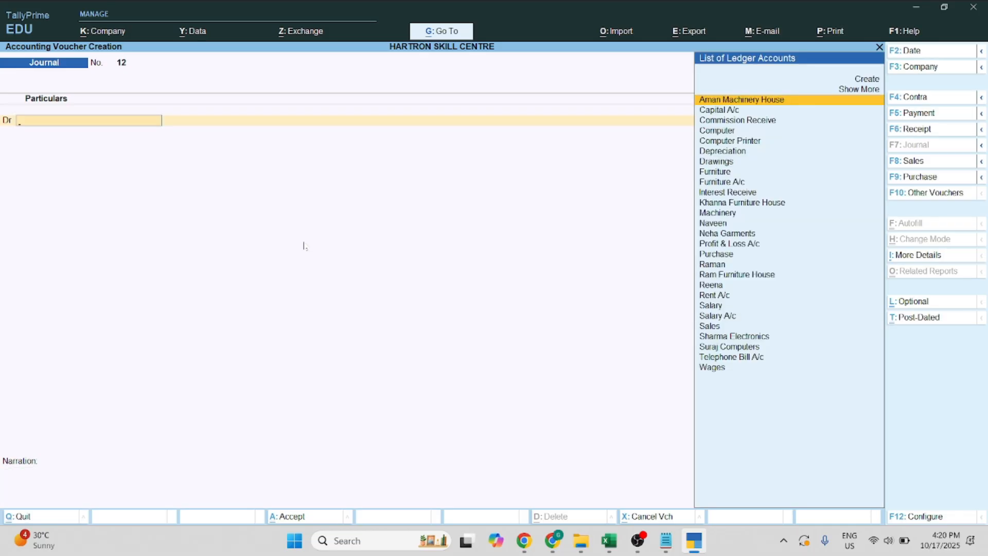
Consult entry 8 in the notes, debit Cash with 2000 in the new voucher and go on to the credit ledger
key(alt+Tab)
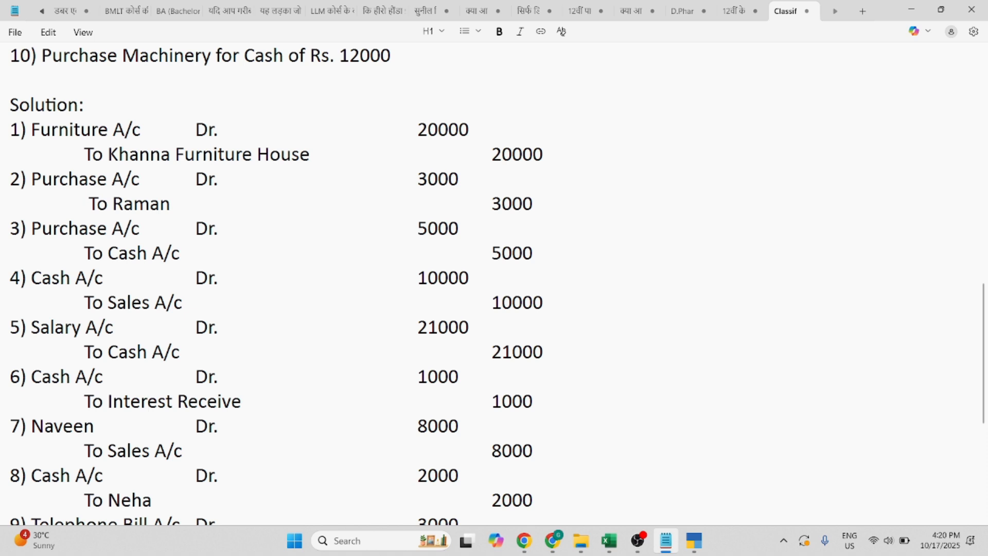
key(alt+Tab)
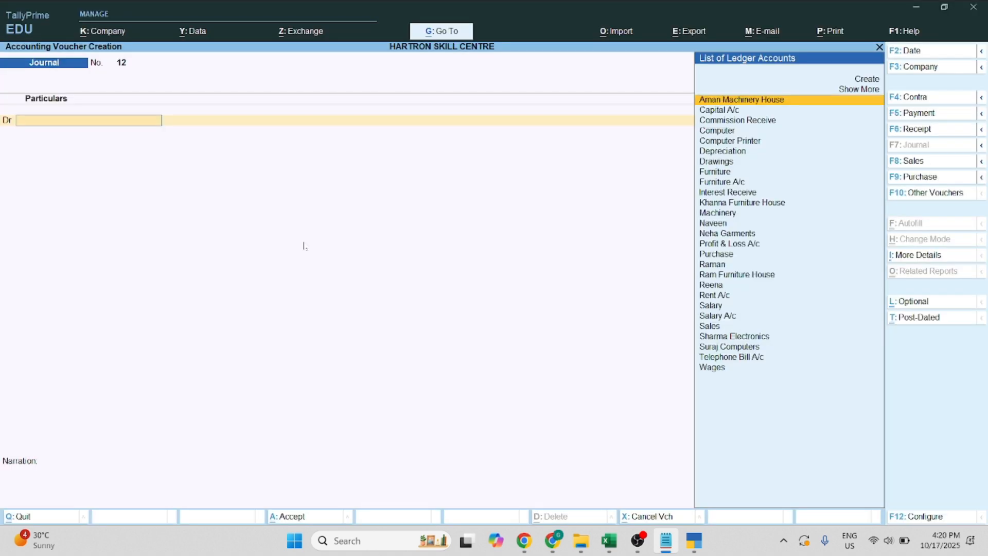
text(Cas)
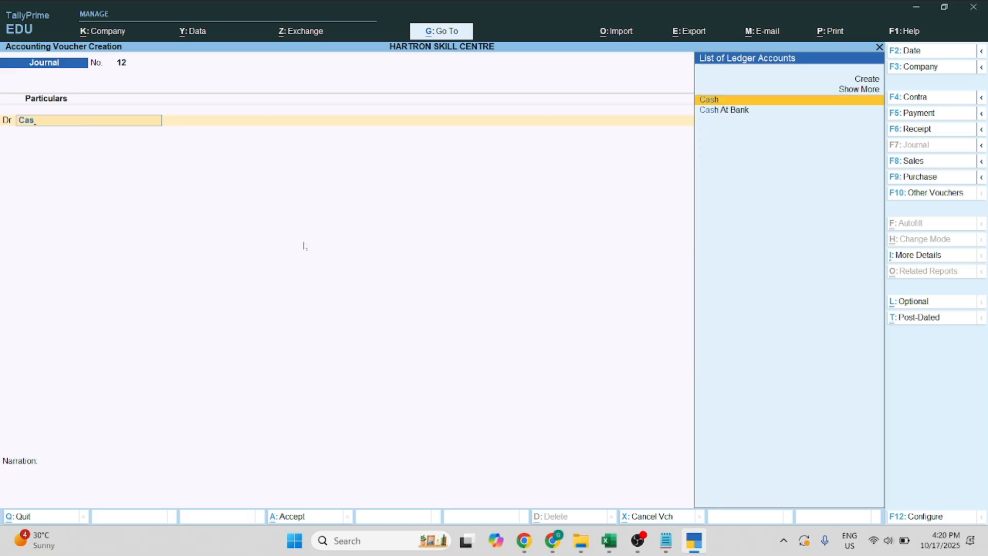
key(Return)
text(2000)
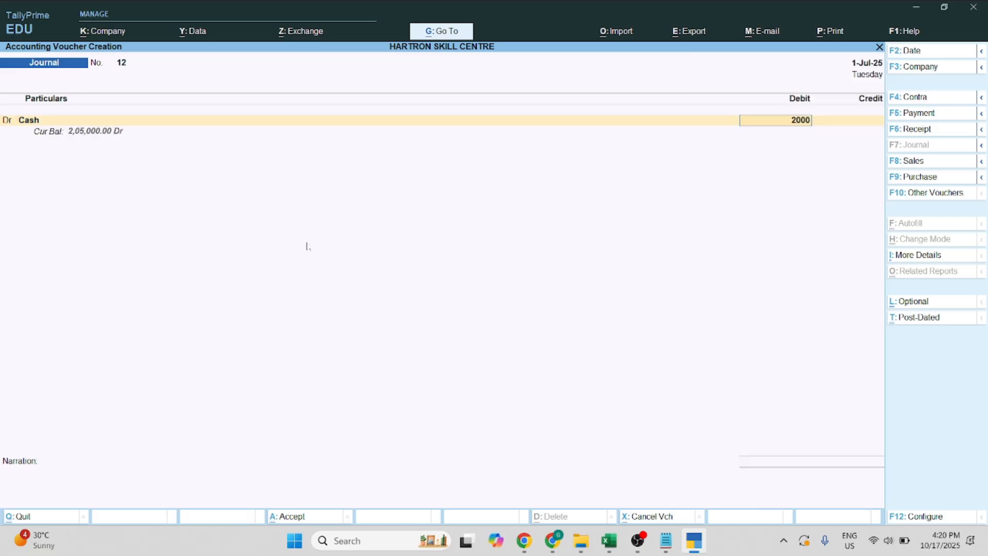
key(Return)
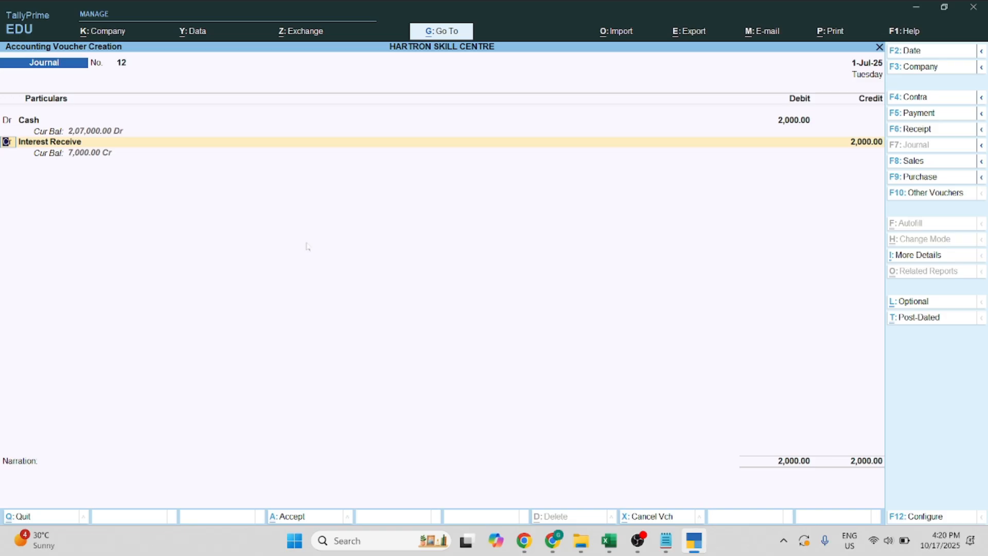
key(Return)
Start a new credit ledger with entry 8's customer name and keep it under the Sundry Debtors group
key(alt+c)
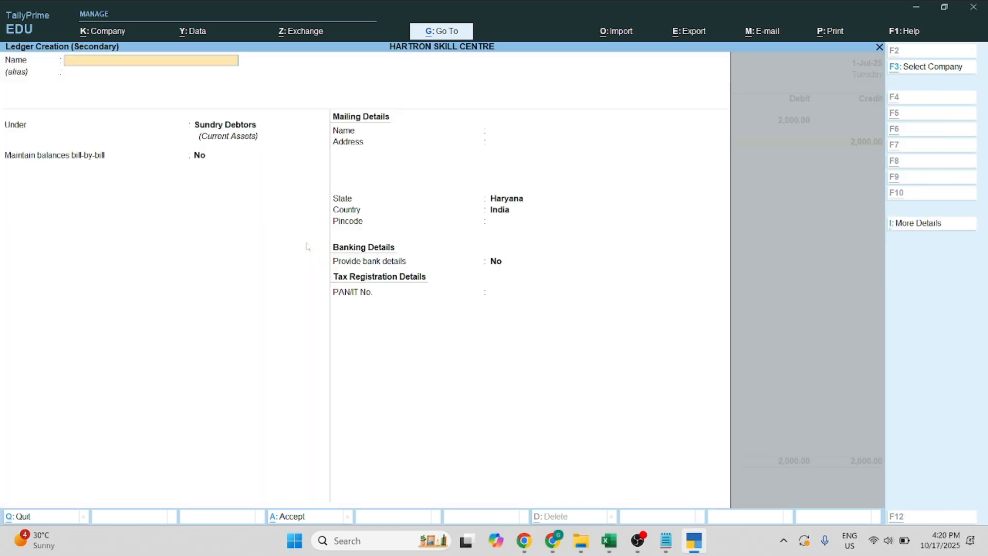
text(Neha)
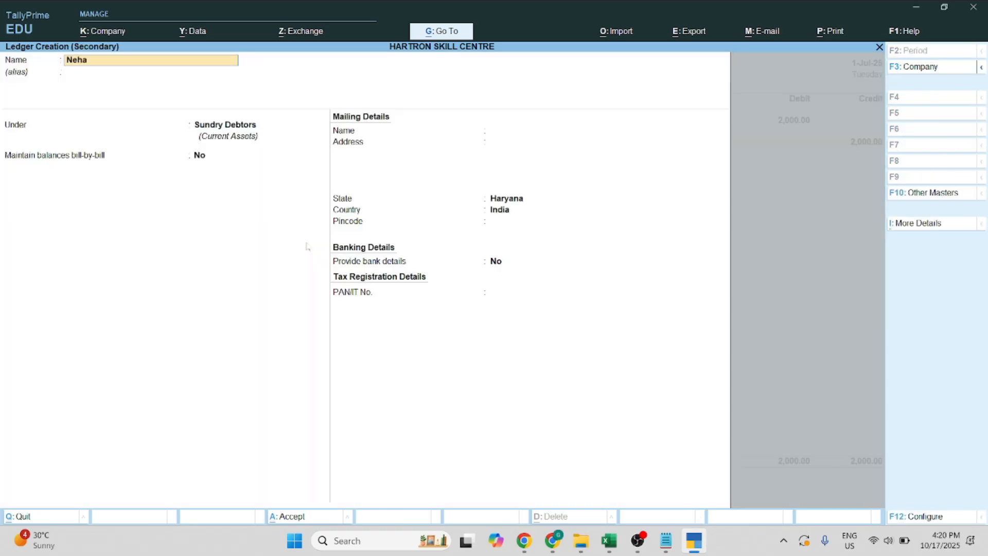
key(Return)
key(Return)
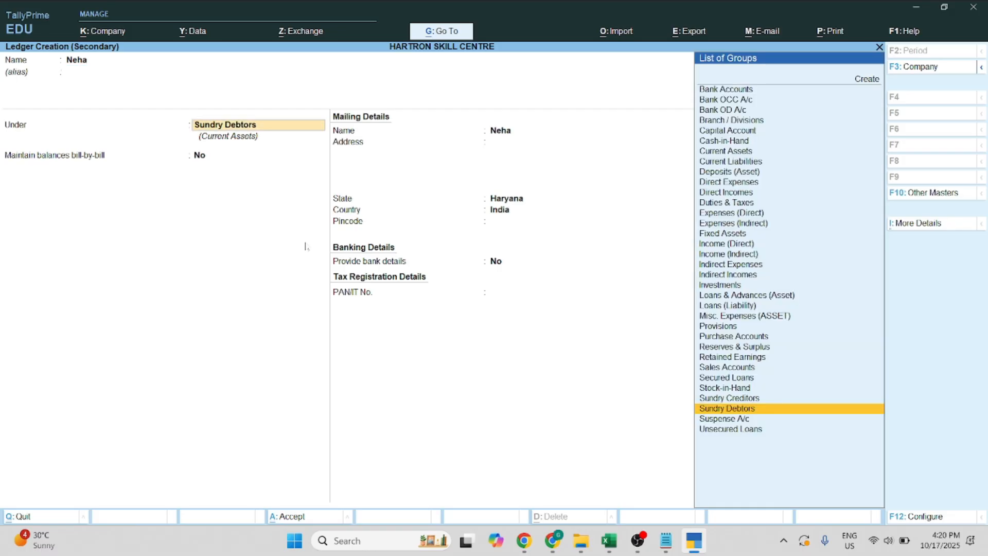
key(Return)
Keep the default mailing, banking and tax details and save the entry 8 customer's ledger as the voucher's credit ledger
key(Return)
key(Return)
key(Return)
key(Return)
key(Return)
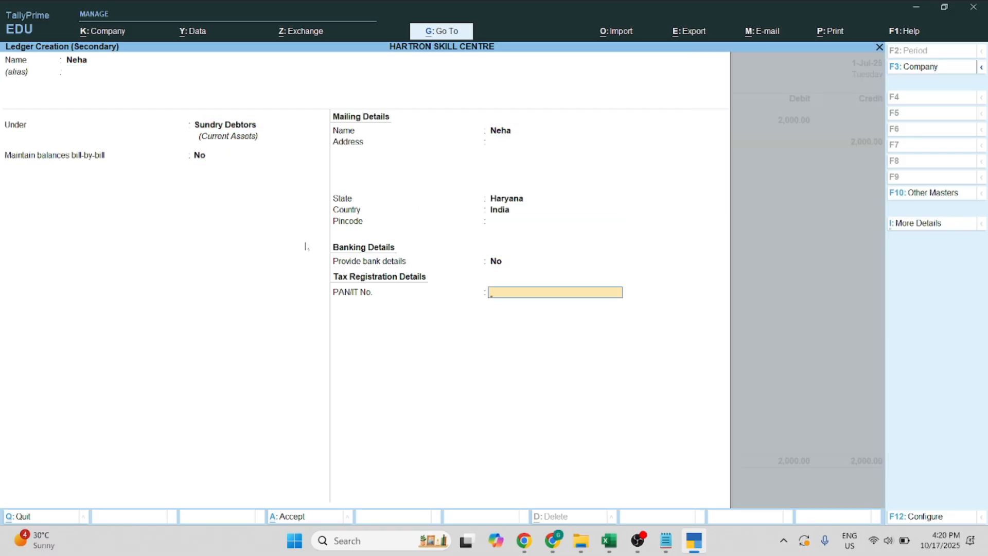
key(Return)
key(Return)
Credit the entry 8 customer with 2000, leave the narration blank and save the voucher
key(Return)
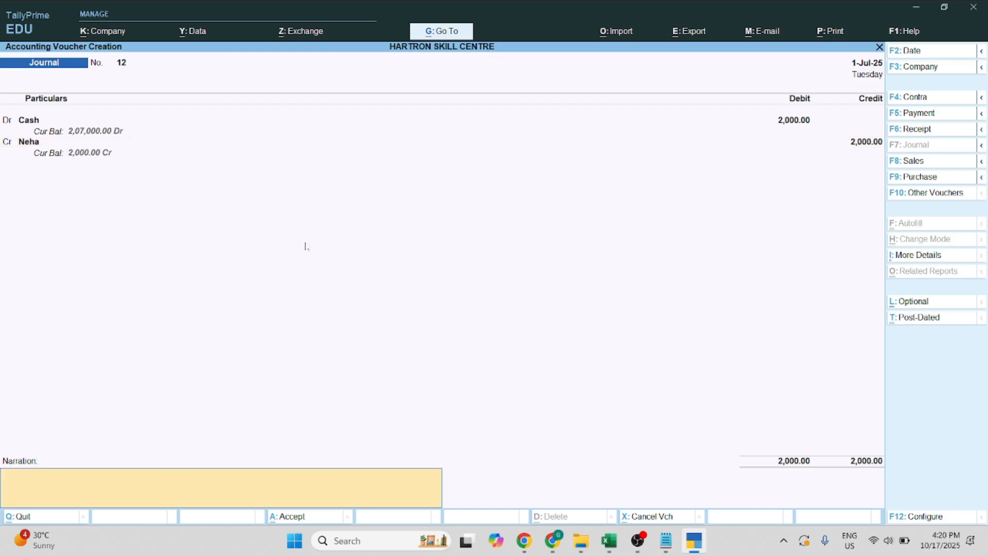
key(Return)
key(Return)
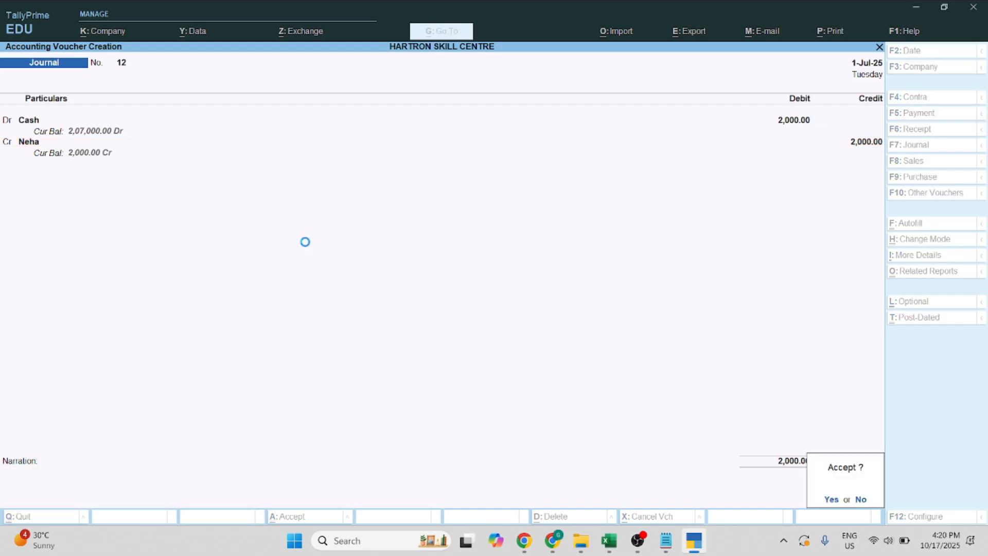
Consult entry 9 in the notes and start a new debit ledger named Telephone Bill from the journal voucher
key(alt+Tab)
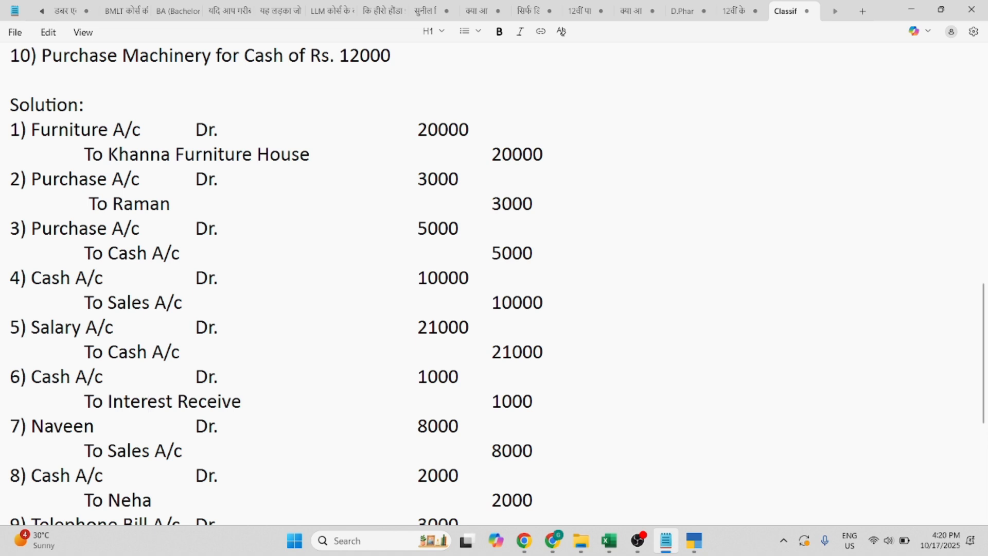
scroll(143, 499, down, 1)
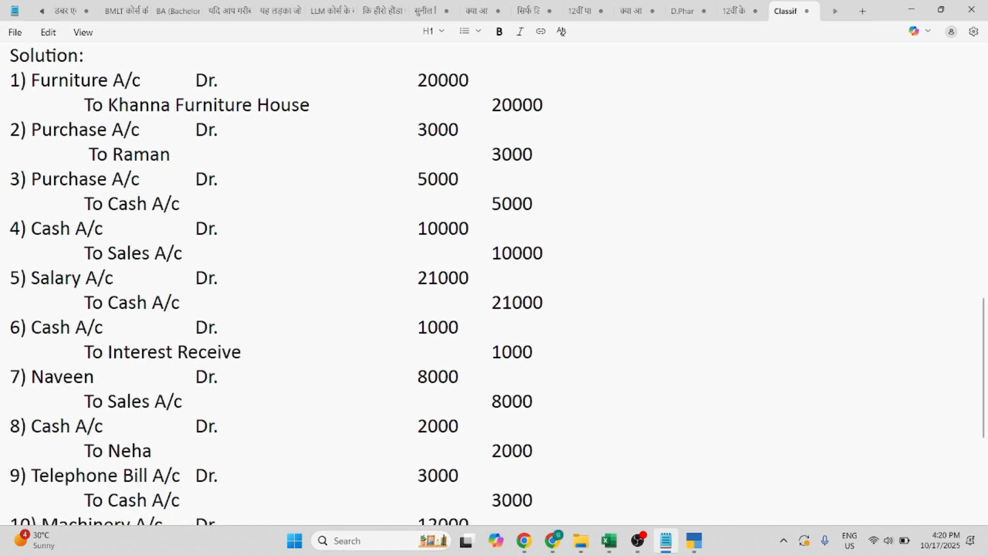
scroll(144, 500, down, 1)
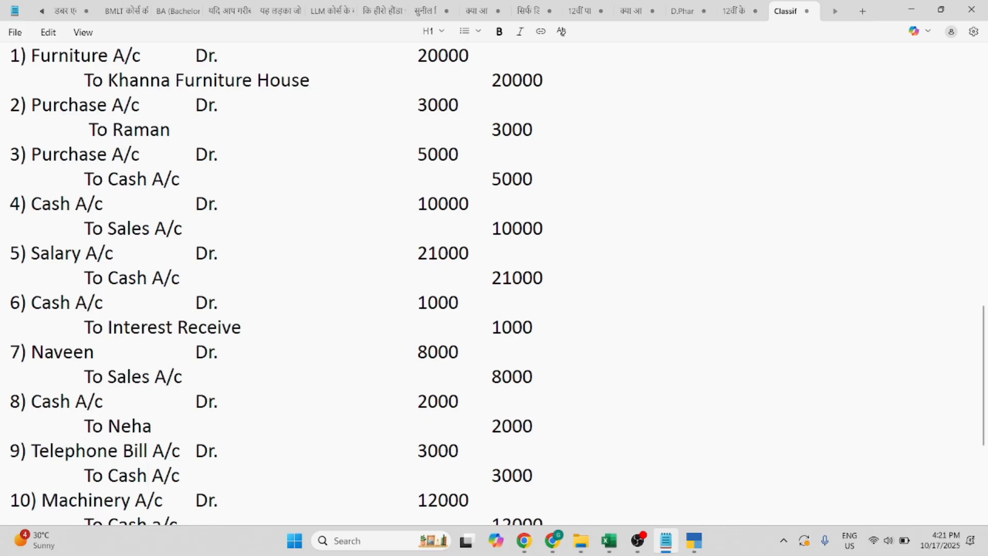
key(alt+Tab)
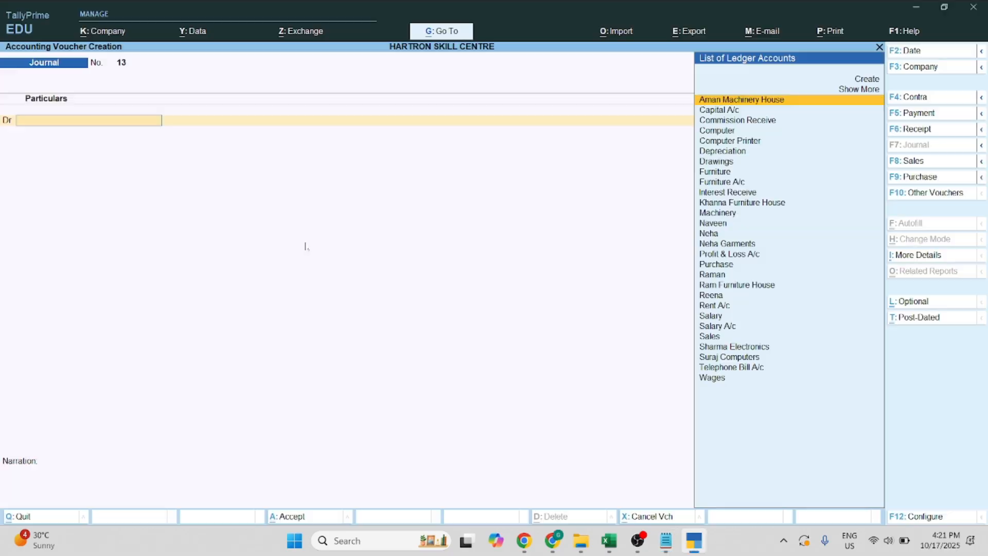
key(alt+c)
text(T)
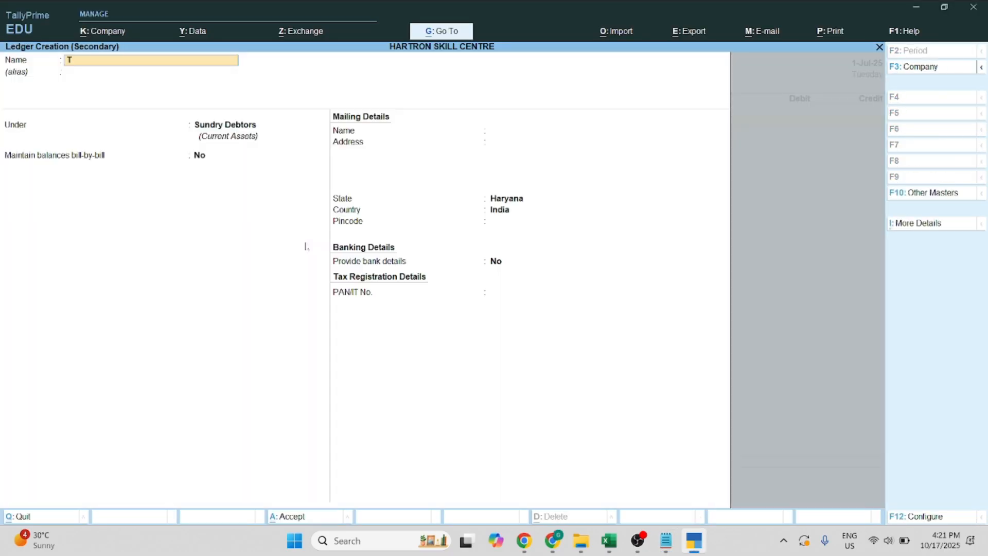
text(elephone Bill)
key(Return)
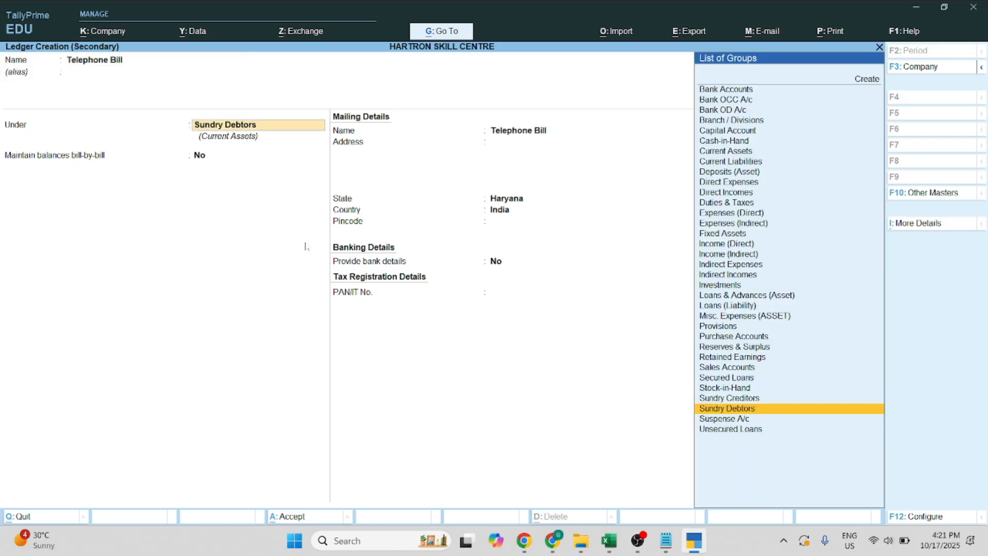
Place the Telephone Bill ledger under Indirect Expenses, keep its ledger type as Not Applicable and save it
text(Ind)
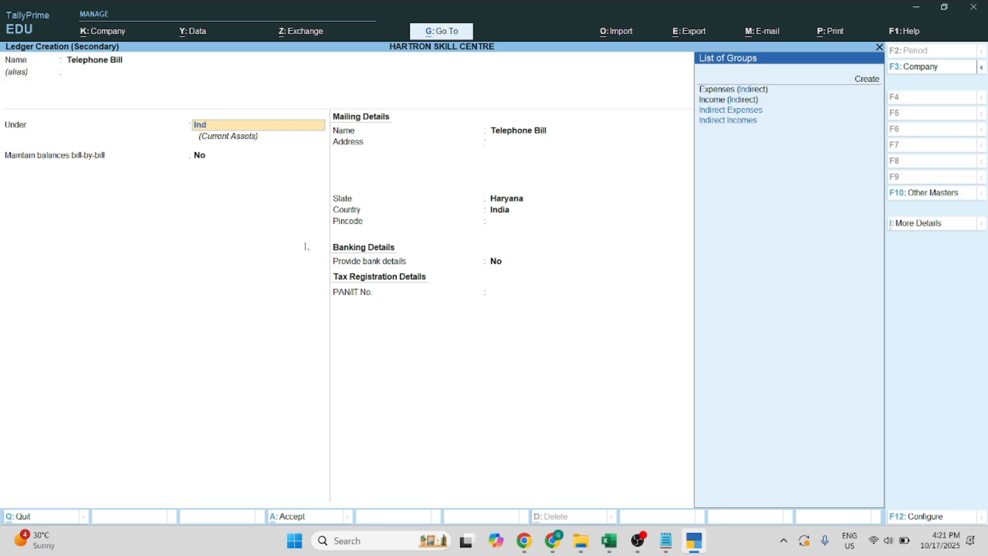
key(Down)
key(Up)
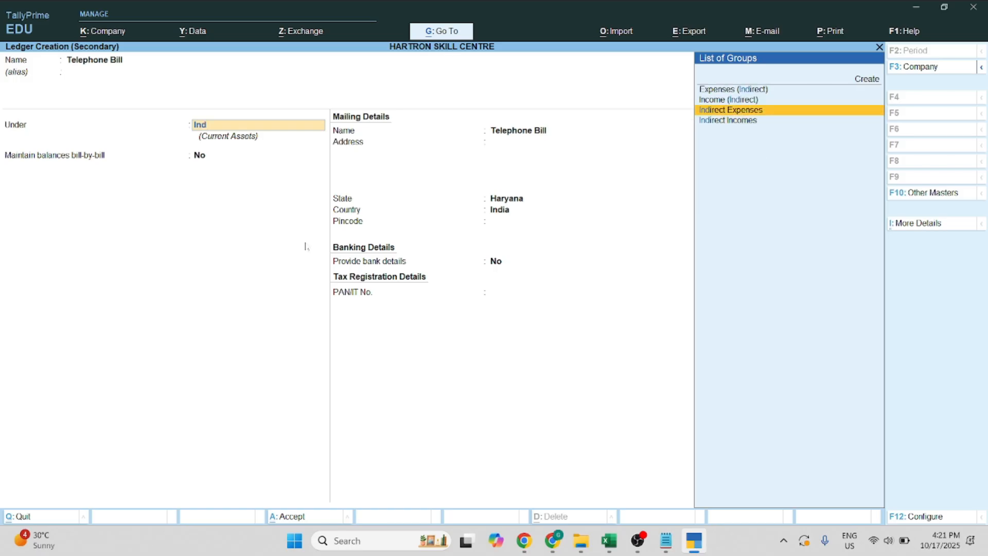
key(Return)
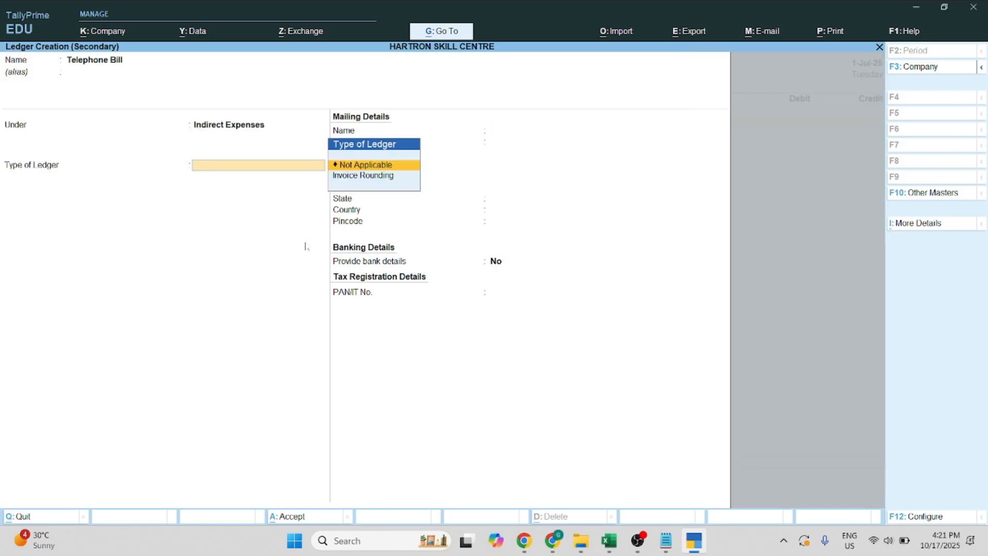
key(Return)
key(Return)
key(Return)
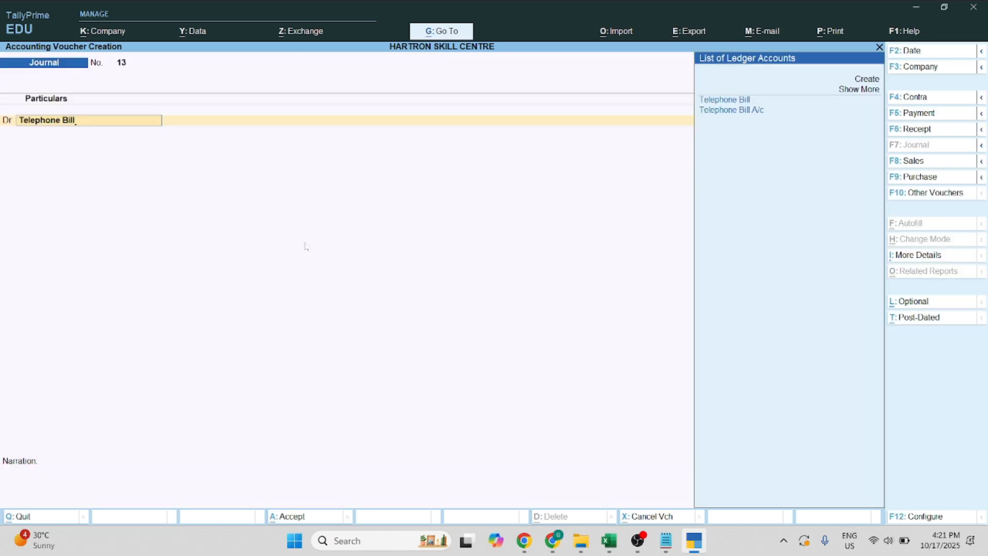
Debit Telephone Bill with 3000 and go on to the credit ledger
key(Return)
text(3000)
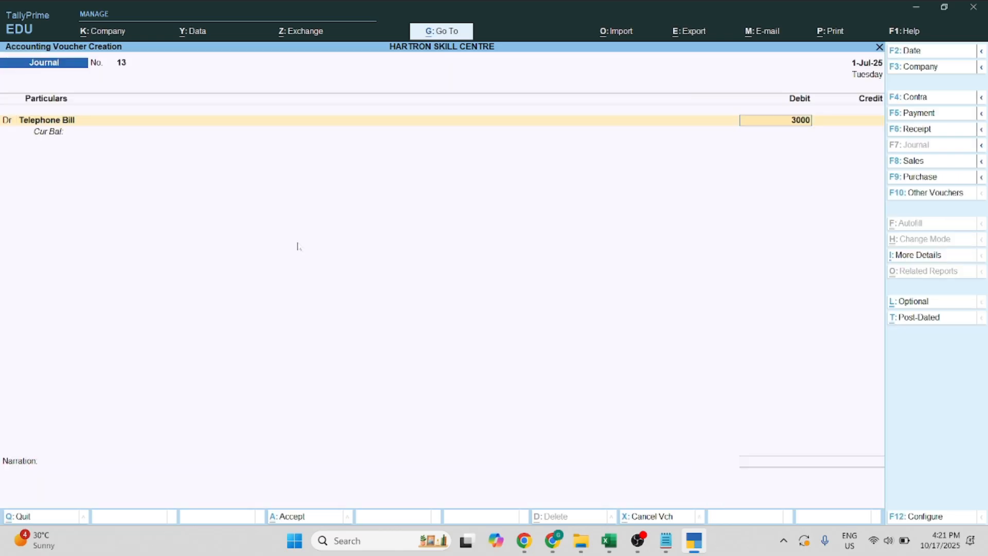
key(Return)
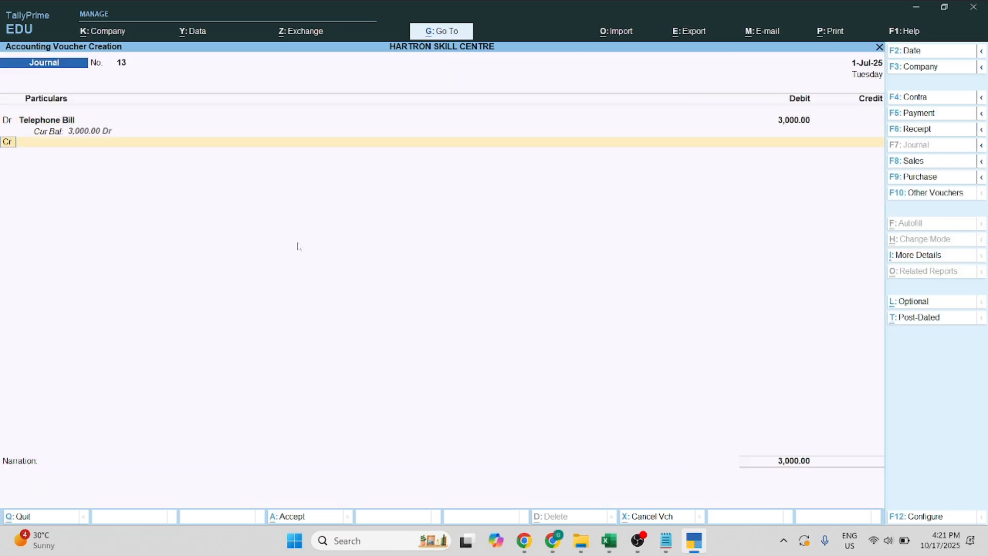
key(Return)
Credit Cash with 3000, leave the narration blank and save the telephone bill voucher
text(Cas)
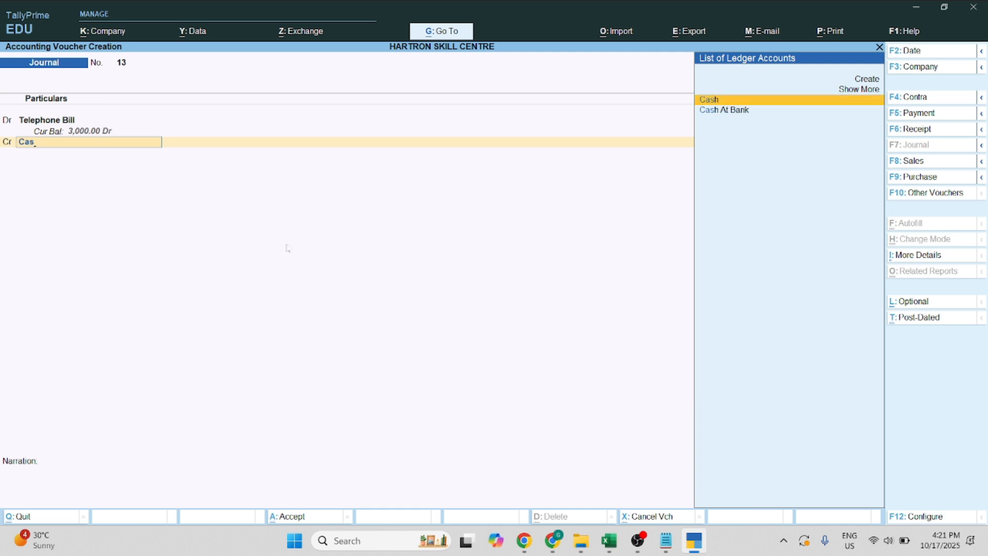
key(Return)
key(Return)
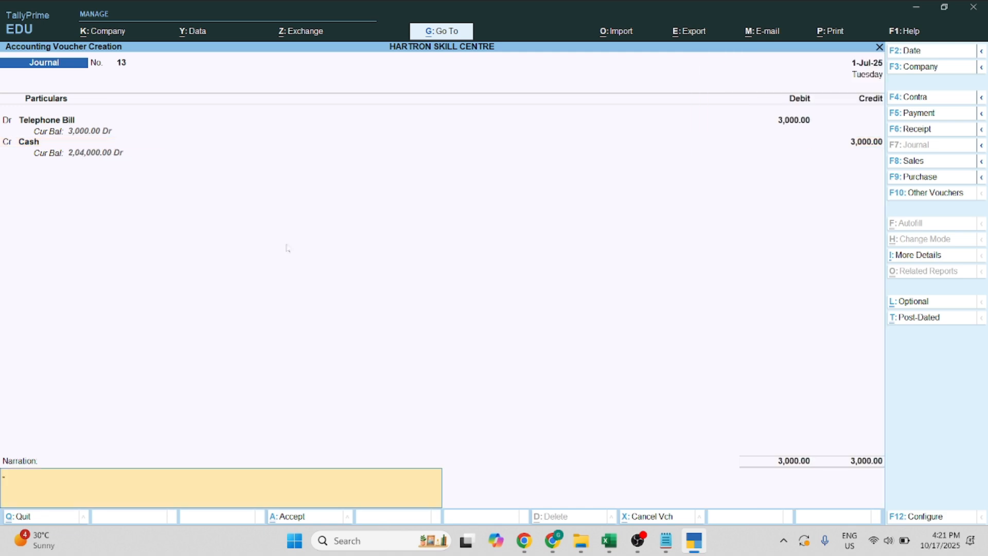
key(Return)
key(y)
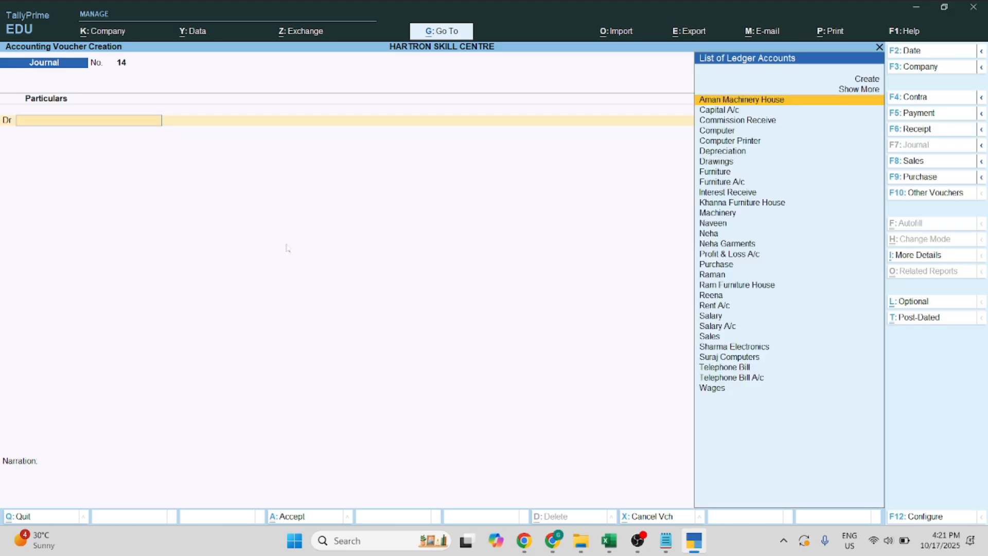
Consult entry 10 in the notes and choose the existing Machinery ledger as the new voucher's debit account
key(alt+Tab)
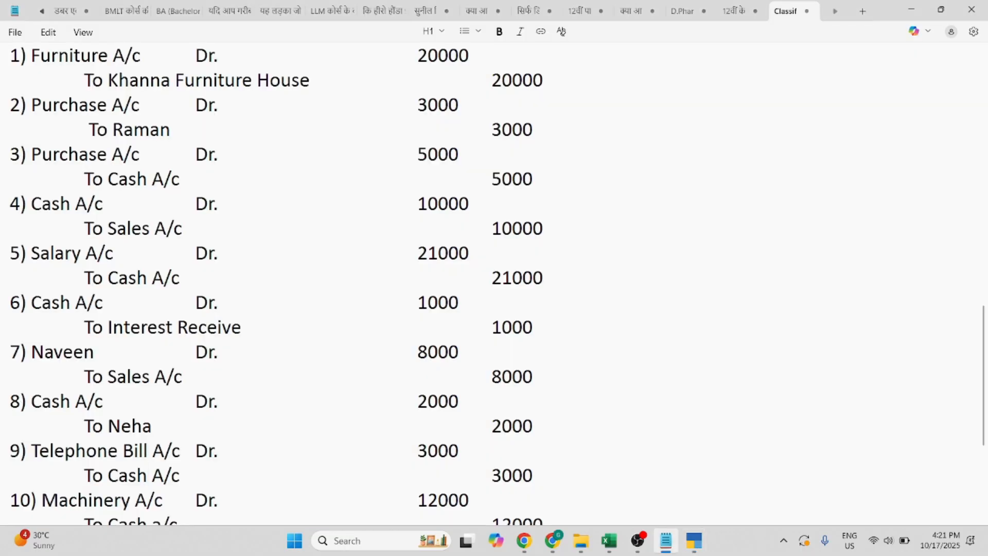
key(Down)
key(Down)
key(Down)
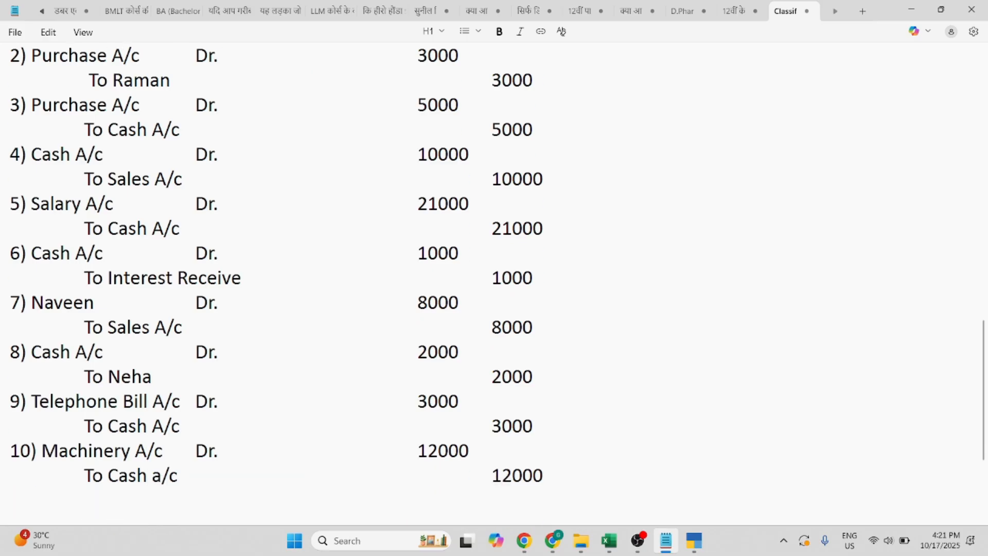
key(alt+Tab)
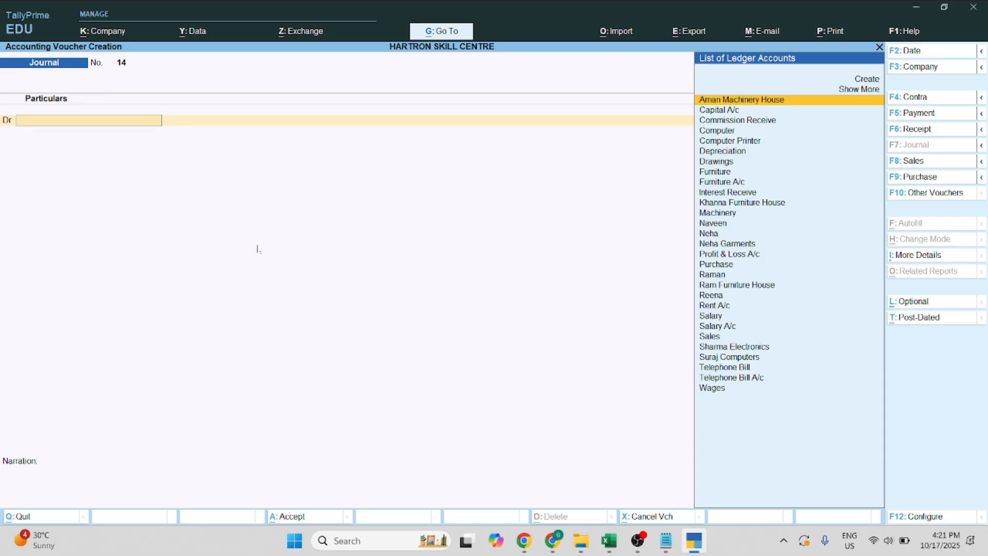
key(alt+c)
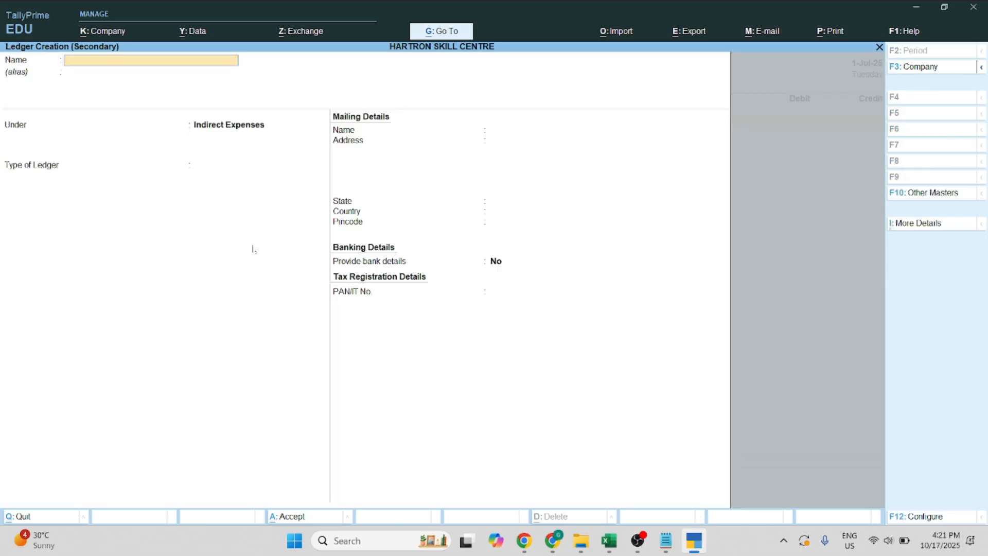
key(Escape)
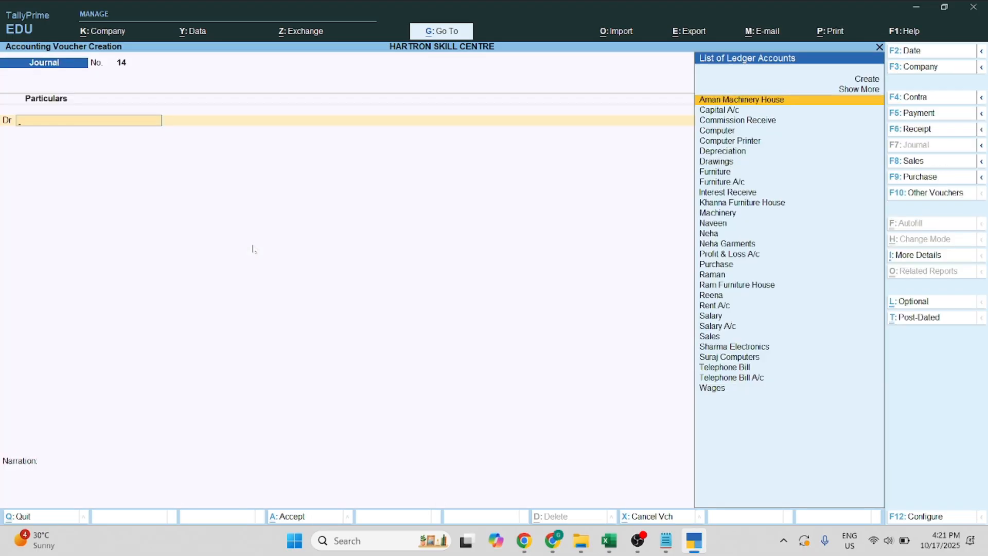
text(Ma)
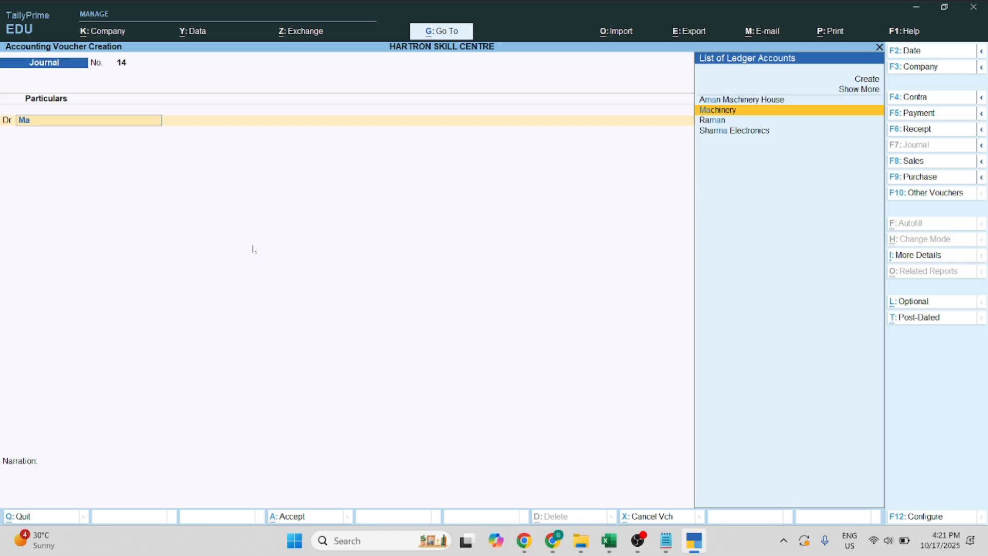
key(Return)
Check entry 10's amount in the notes and debit Machinery with 12000
key(alt+Tab)
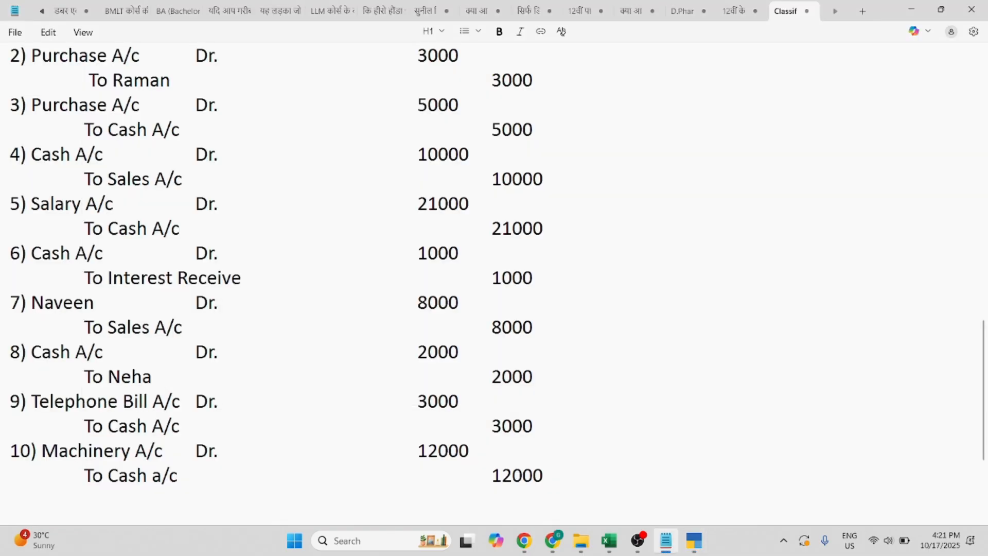
key(alt+Tab)
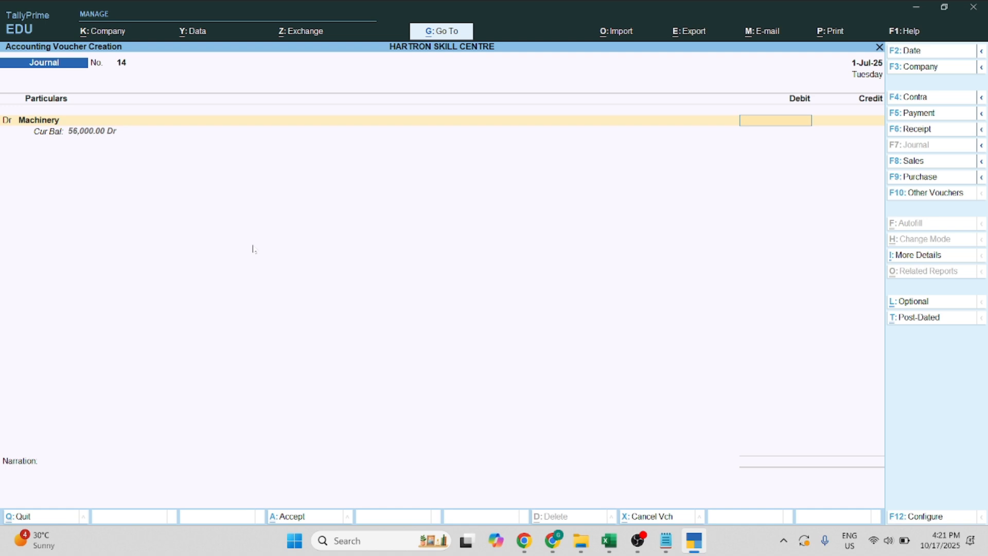
text(12000)
key(Return)
Credit Cash with 12000, leave the narration blank and save the machinery voucher
text(Cash)
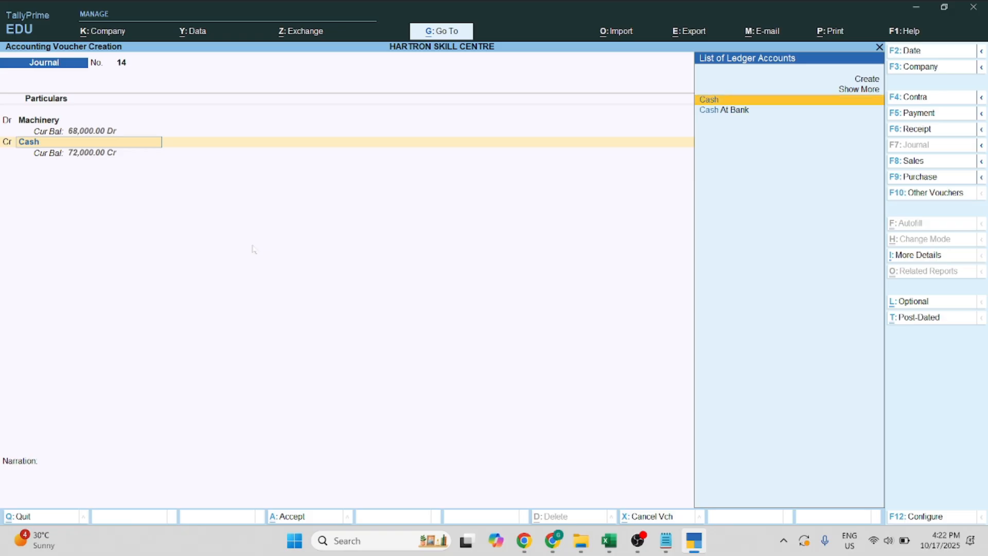
key(Return)
key(Return)
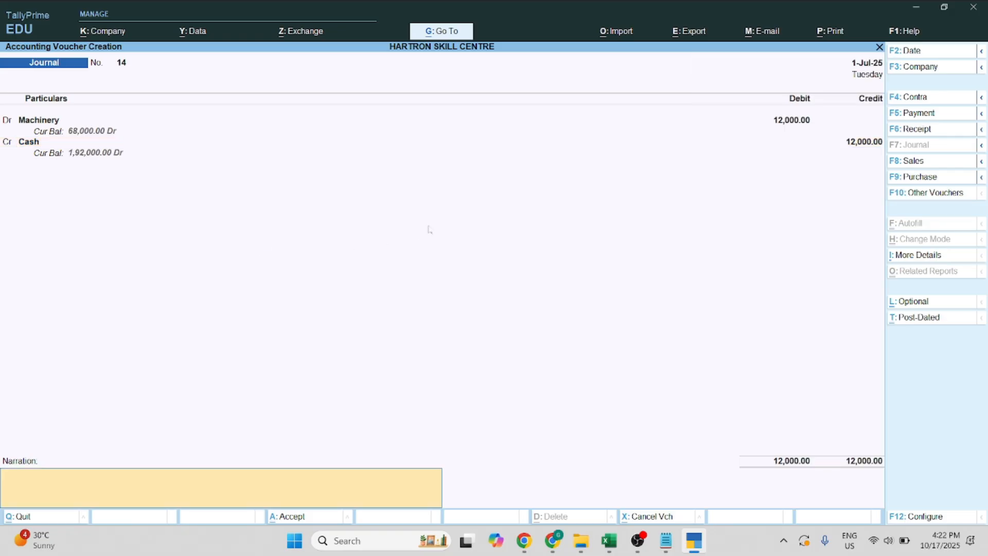
key(Return)
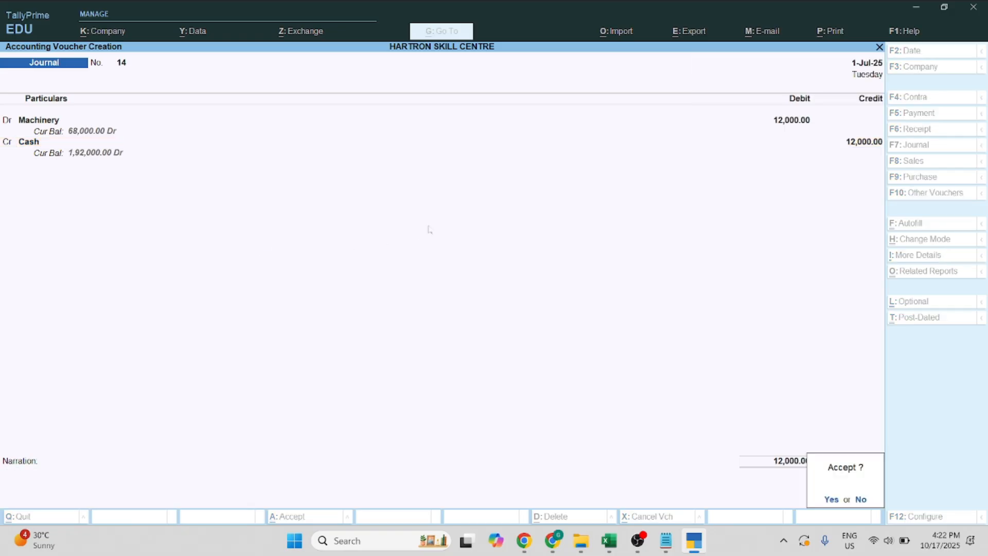
key(Return)
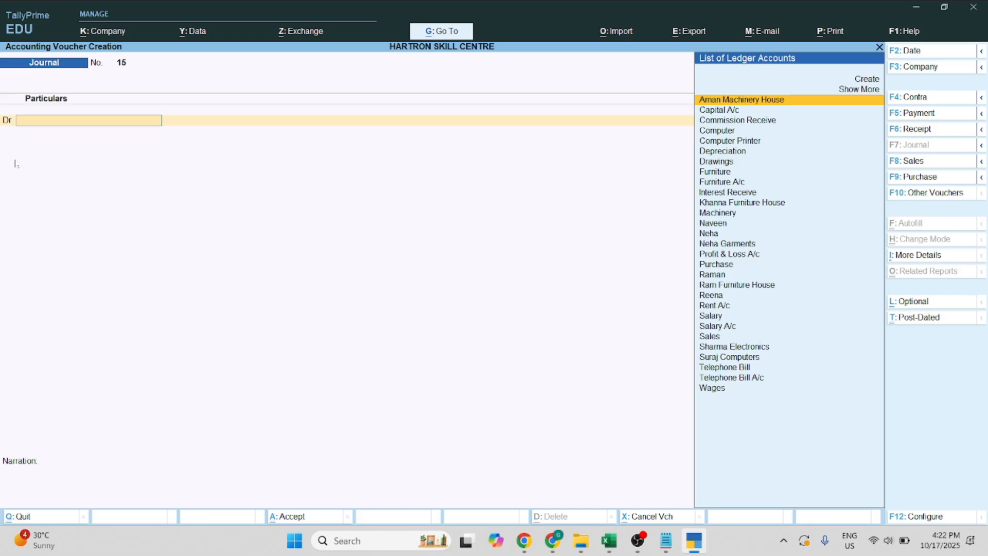
Review the entries in the notes, browse back through the saved journal vouchers and return to the blank voucher
key(alt+Tab)
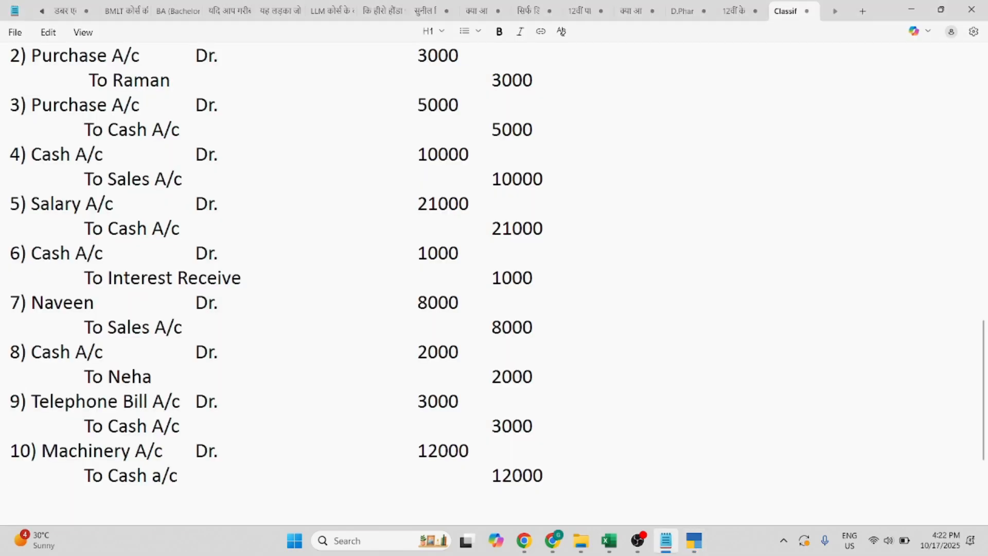
key(alt+Tab)
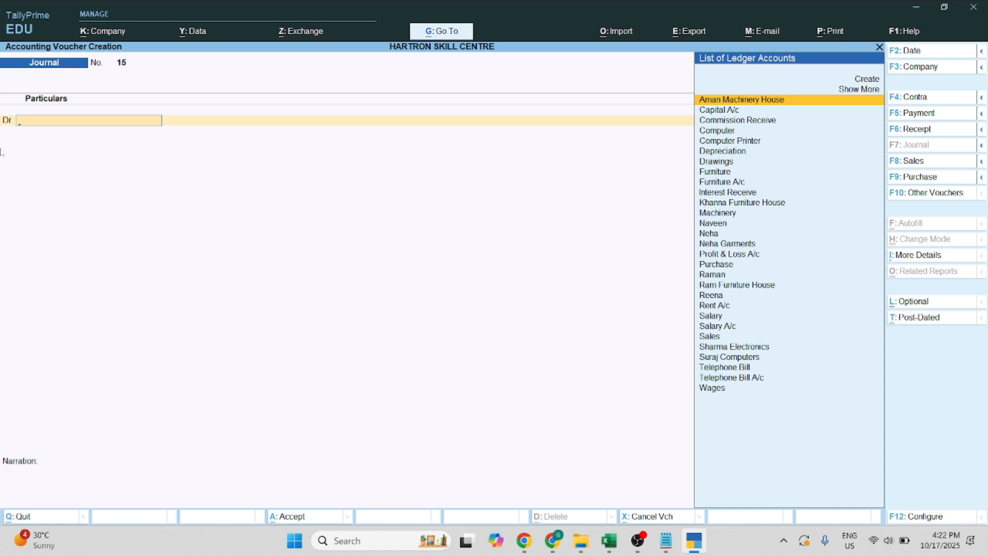
key(Up)
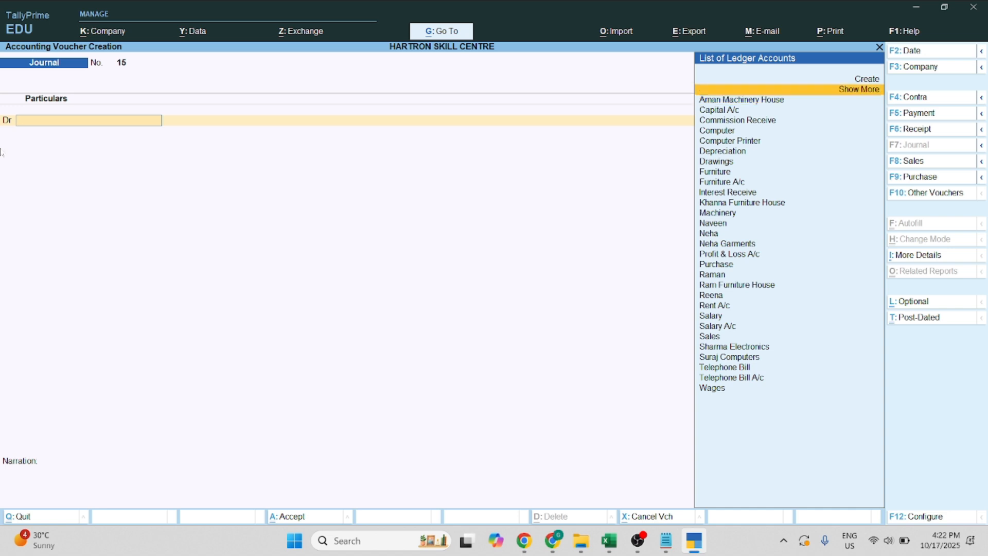
key(Page_Up)
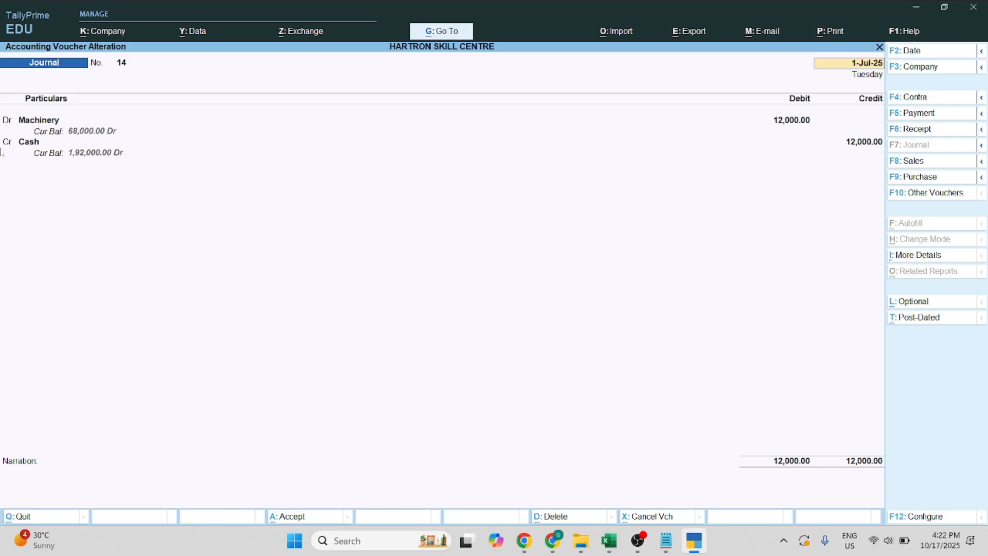
key(Page_Up)
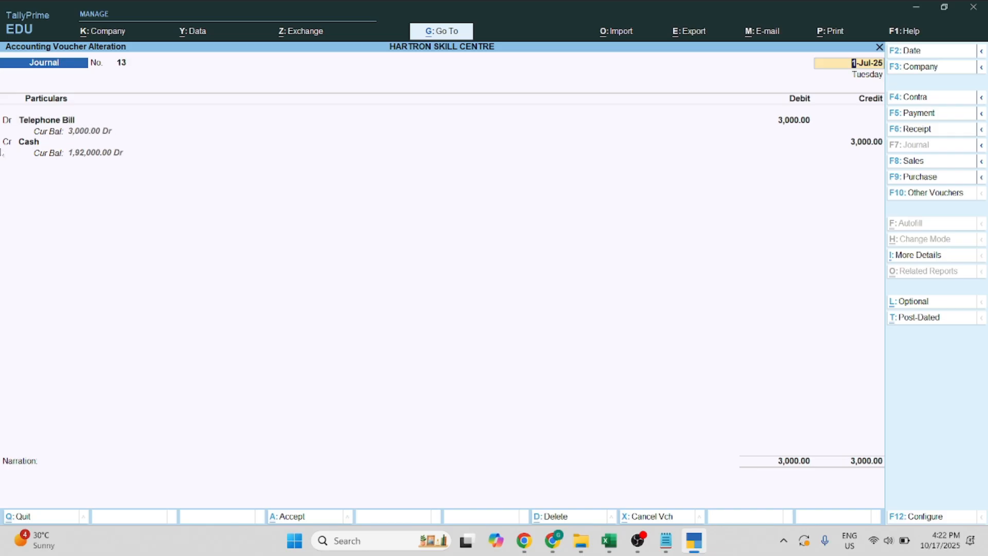
key(Page_Up)
key(Page_Up)
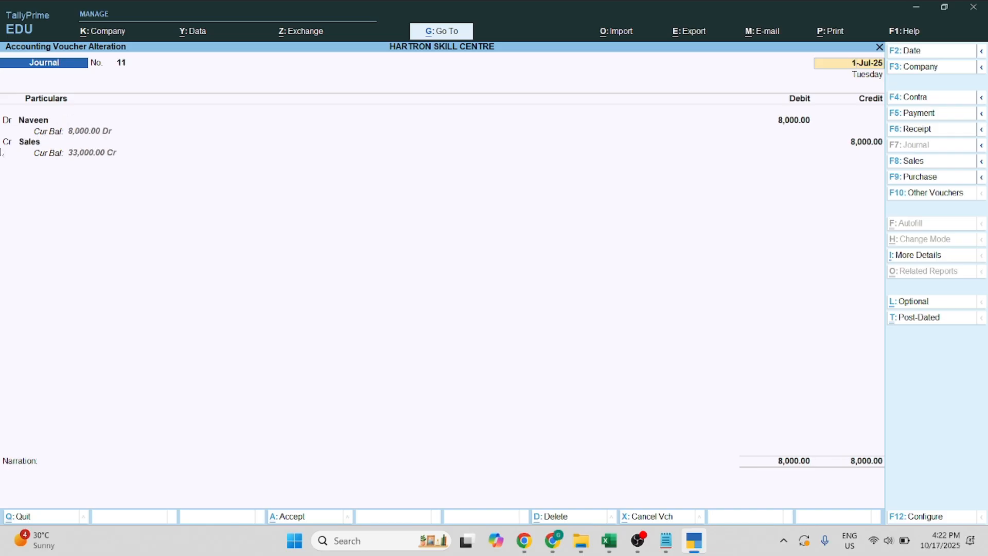
key(Page_Up)
key(Page_Down)
key(Page_Down)
key(Page_Down)
key(Page_Down)
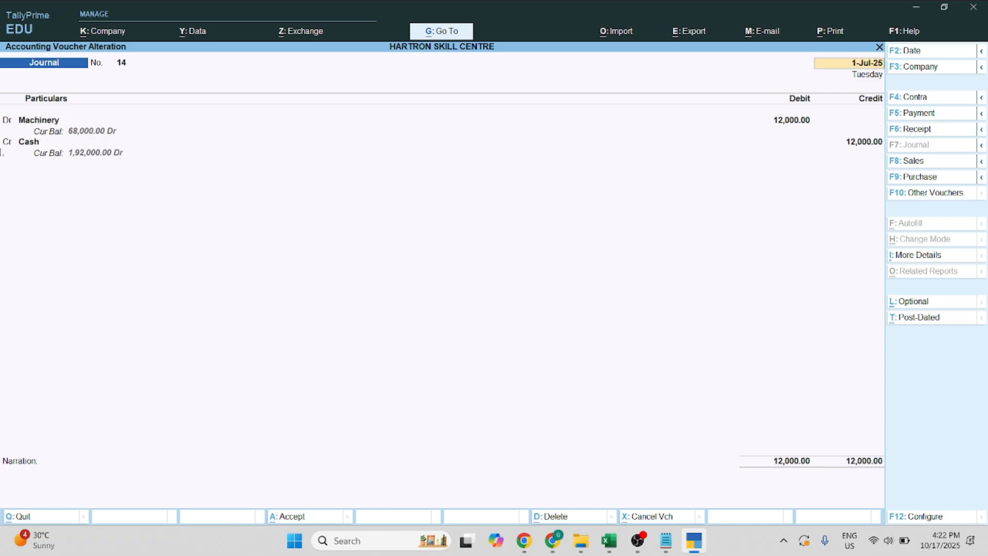
key(Page_Down)
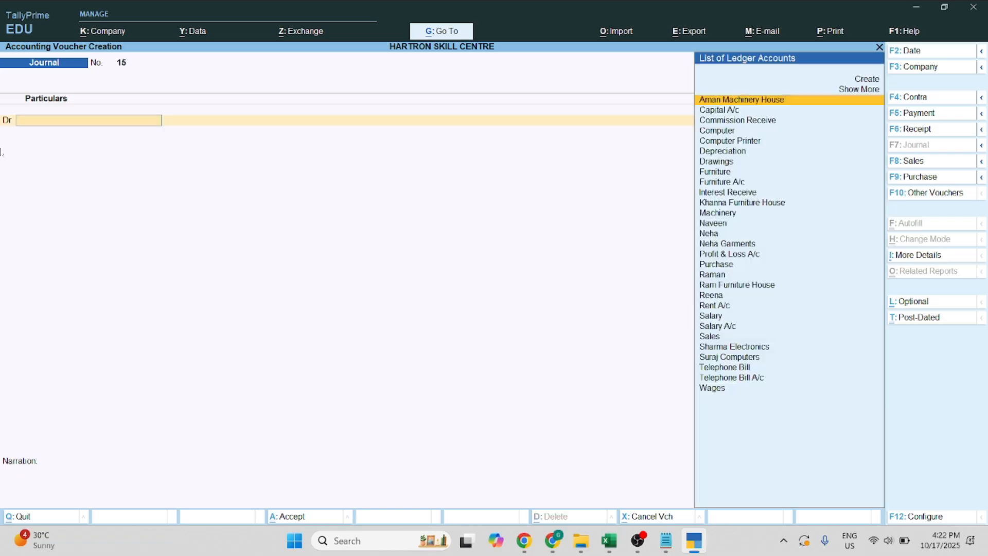
Leave voucher entry and open the Day Book for 1-Jul-25 in its detailed view
key(Escape)
key(y)
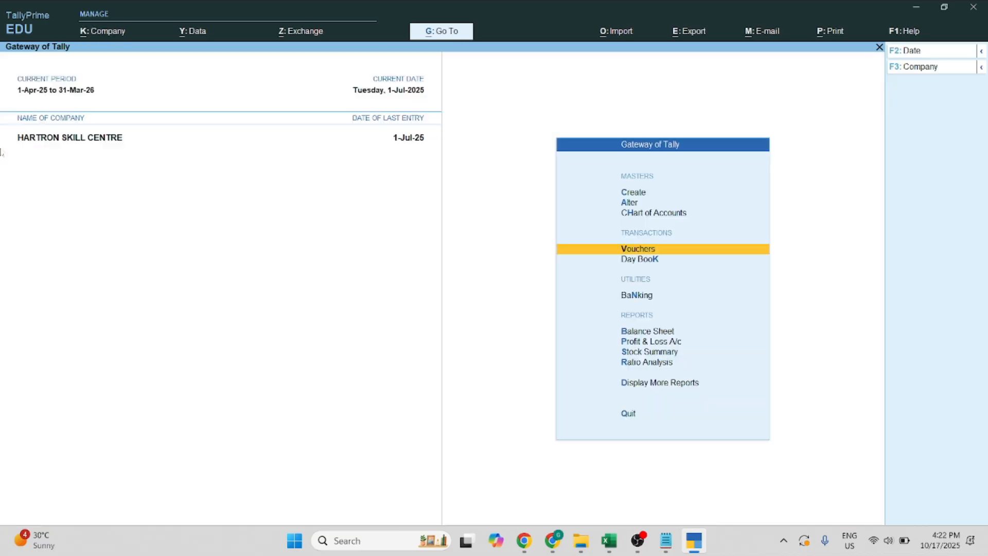
key(Down)
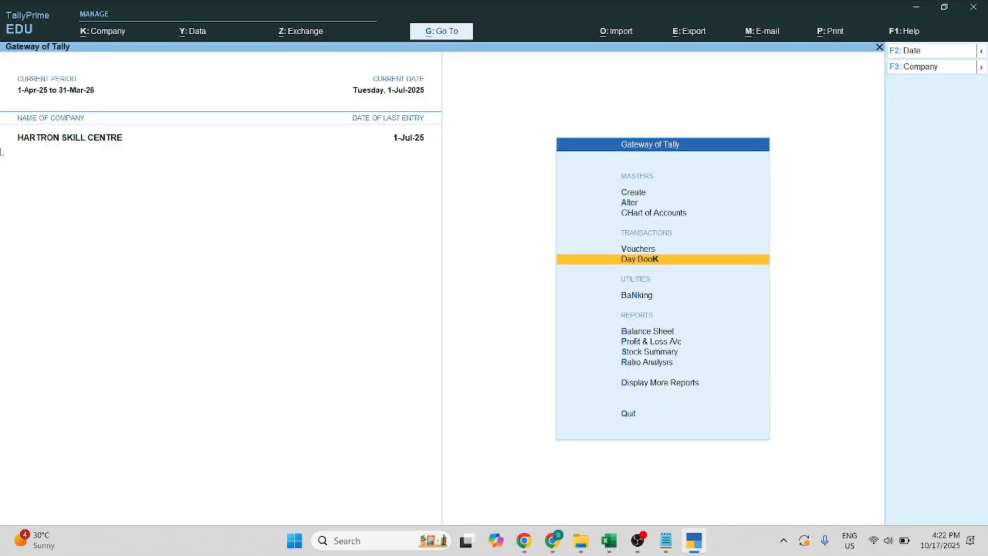
key(Return)
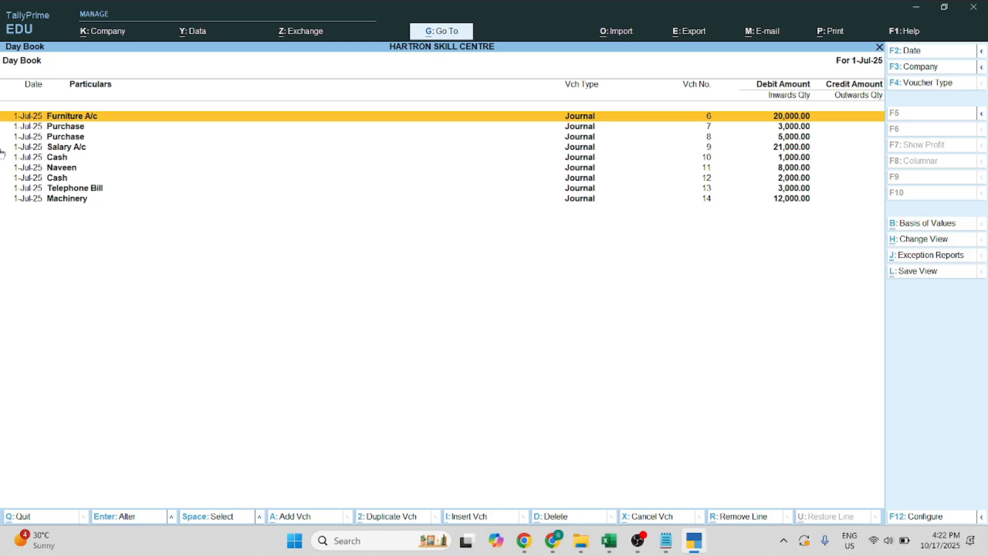
key(alt)
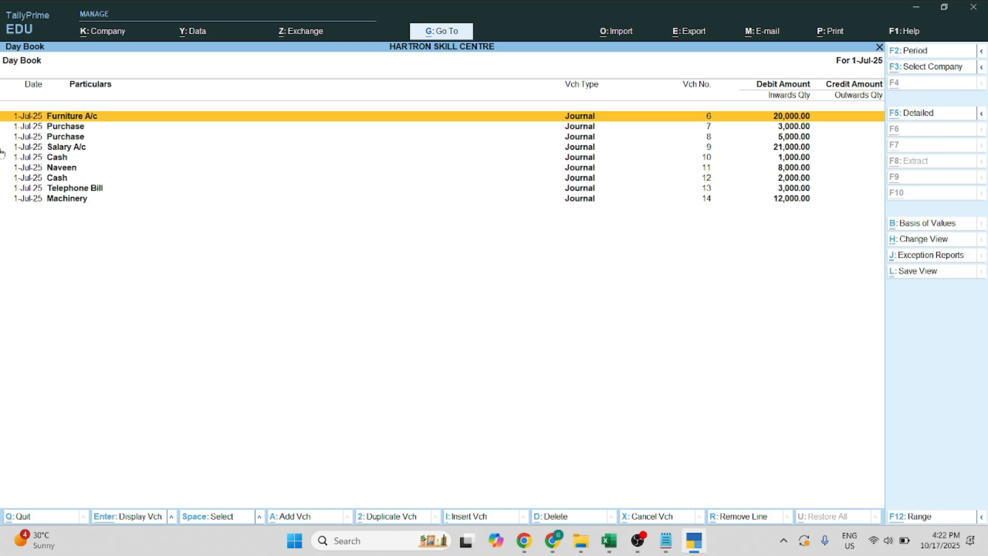
key(alt+F5)
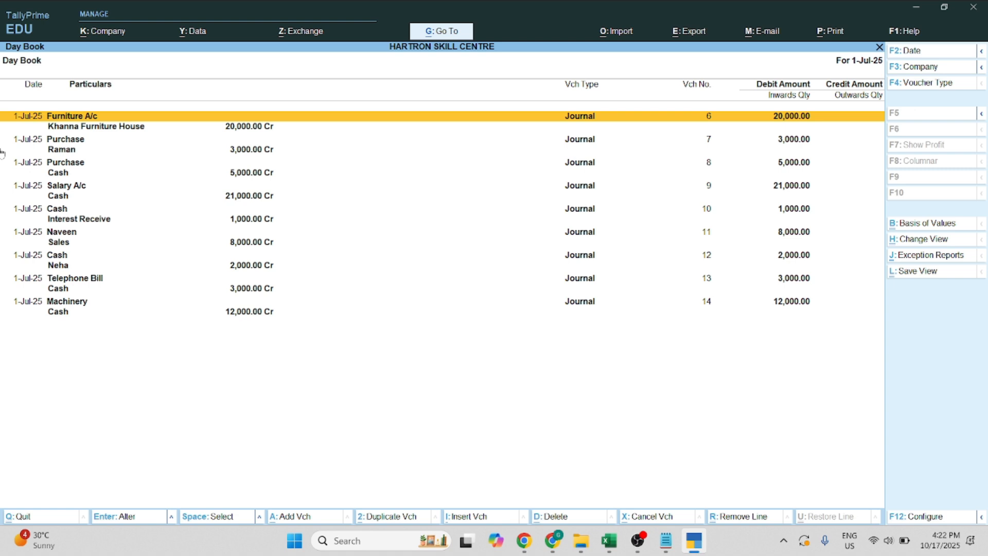